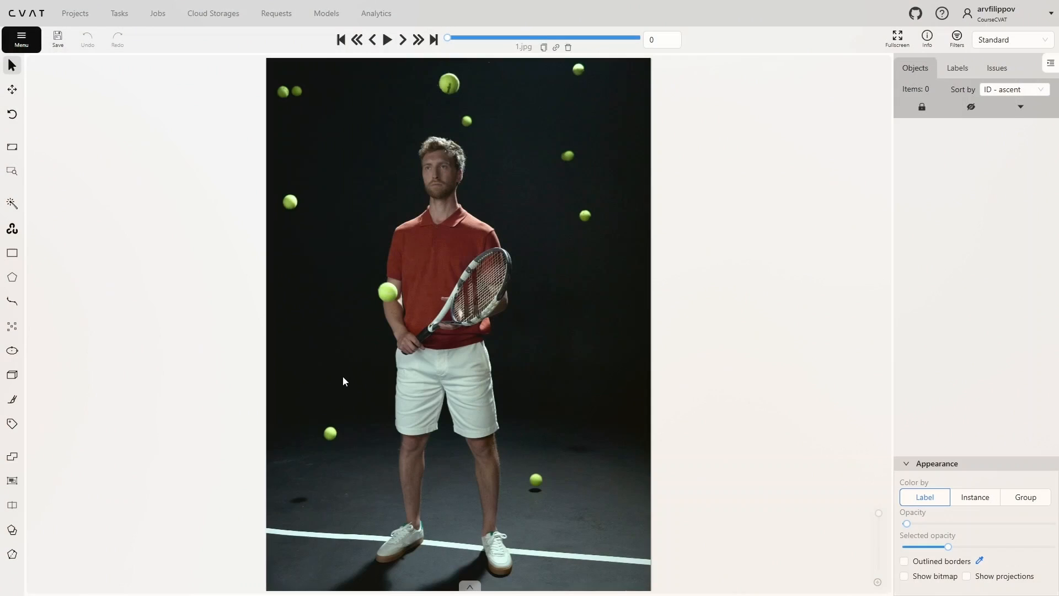
Step: Mark all eleven tennis balls in the image with a single Ball points shape and delete that shape
mouse_move(18, 331)
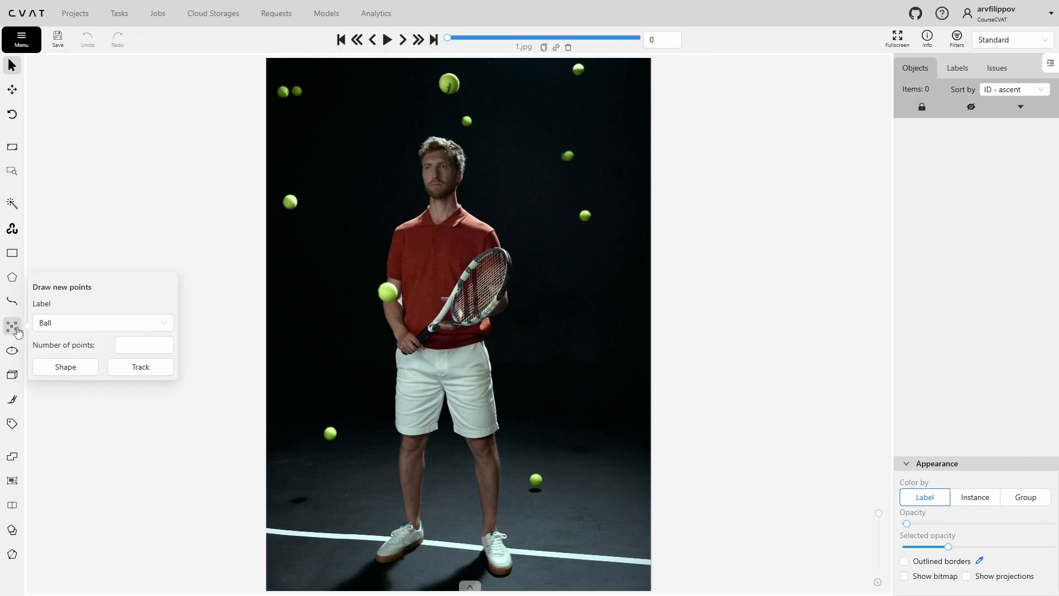
left_click(45, 366)
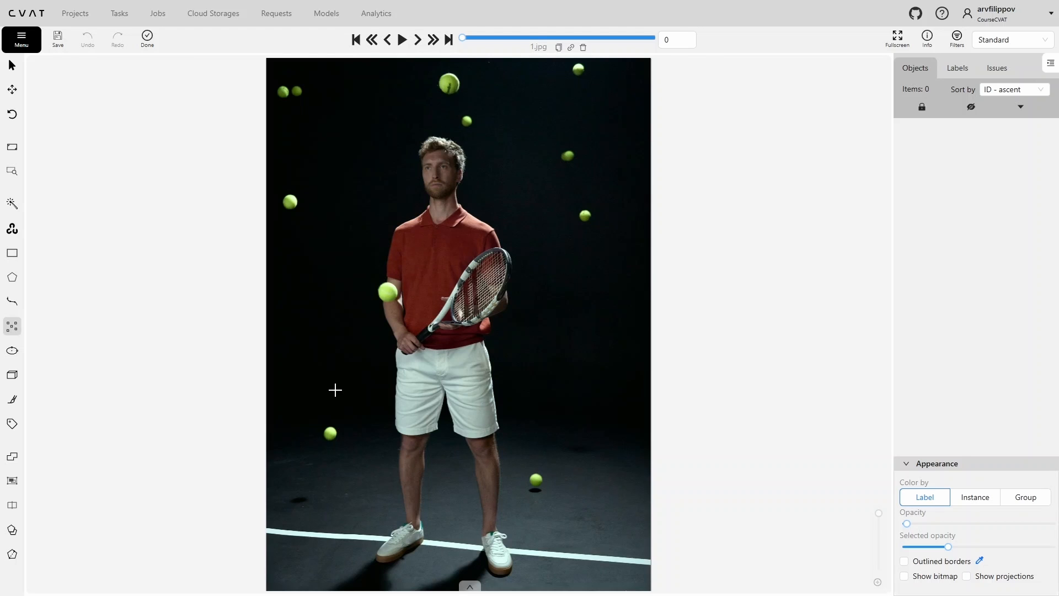
left_click(331, 434)
left_click(537, 480)
left_click(386, 293)
left_click(291, 203)
left_click(283, 90)
left_click(299, 93)
left_click(451, 84)
left_click(467, 120)
left_click(579, 68)
left_click(569, 155)
left_click(585, 214)
key("n")
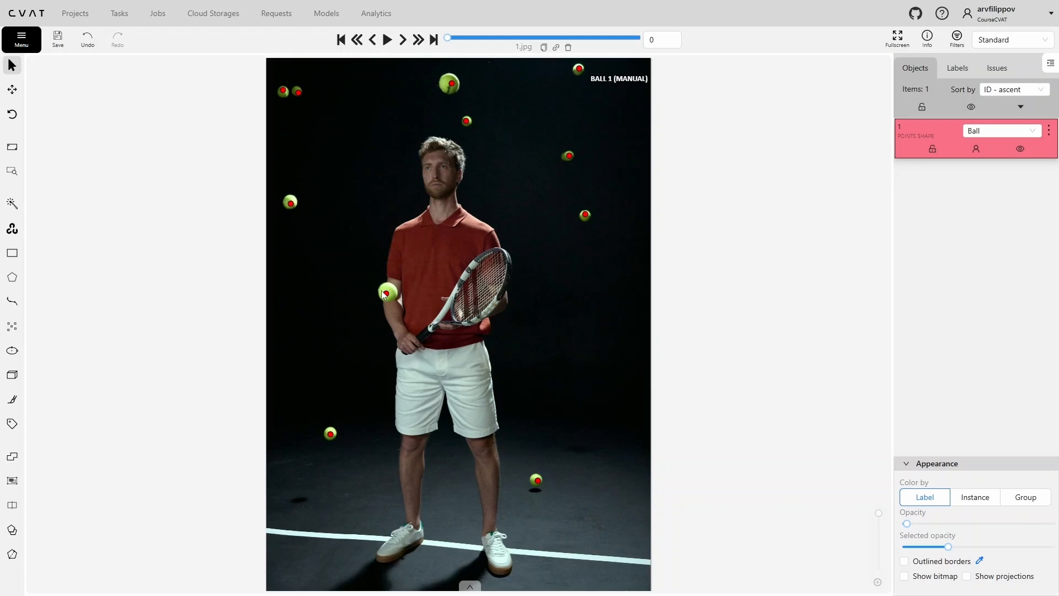
key("Delete")
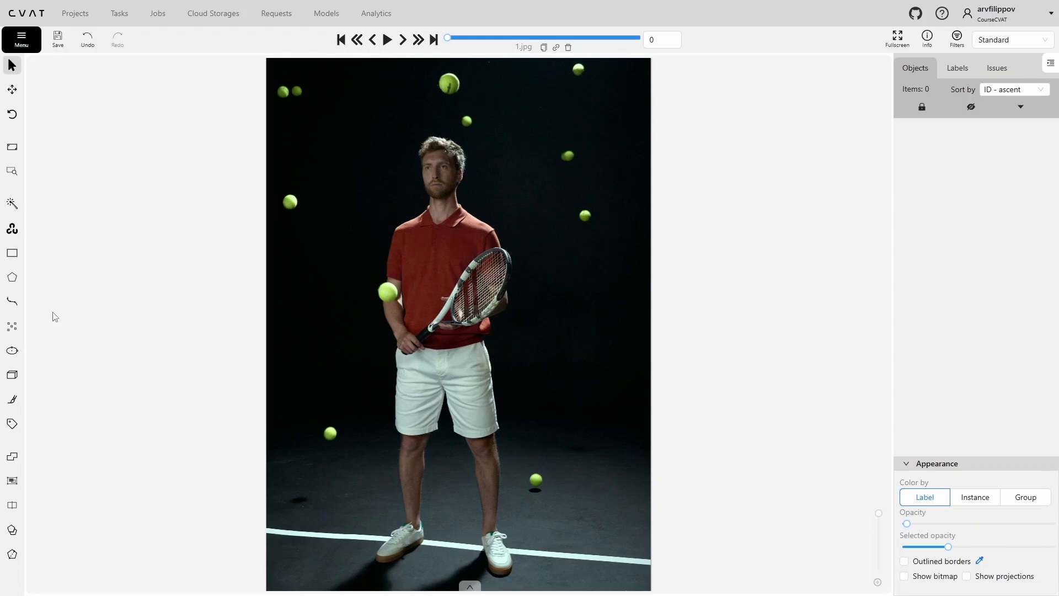
Step: Draw a Right Eye points shape with four points at the eye's two corners, upper lid and lower lid
mouse_move(15, 337)
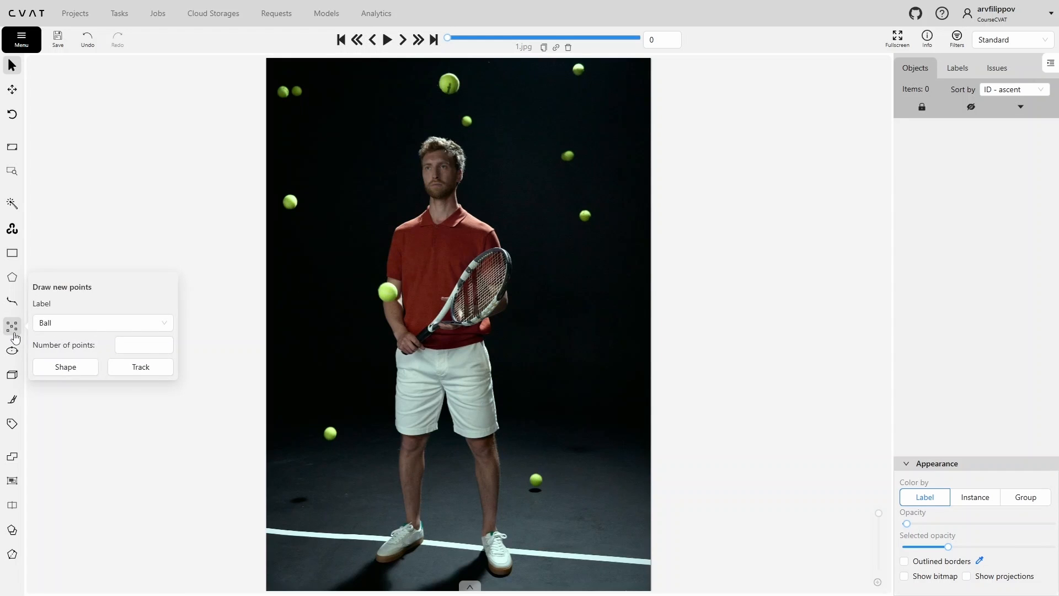
left_click(121, 321)
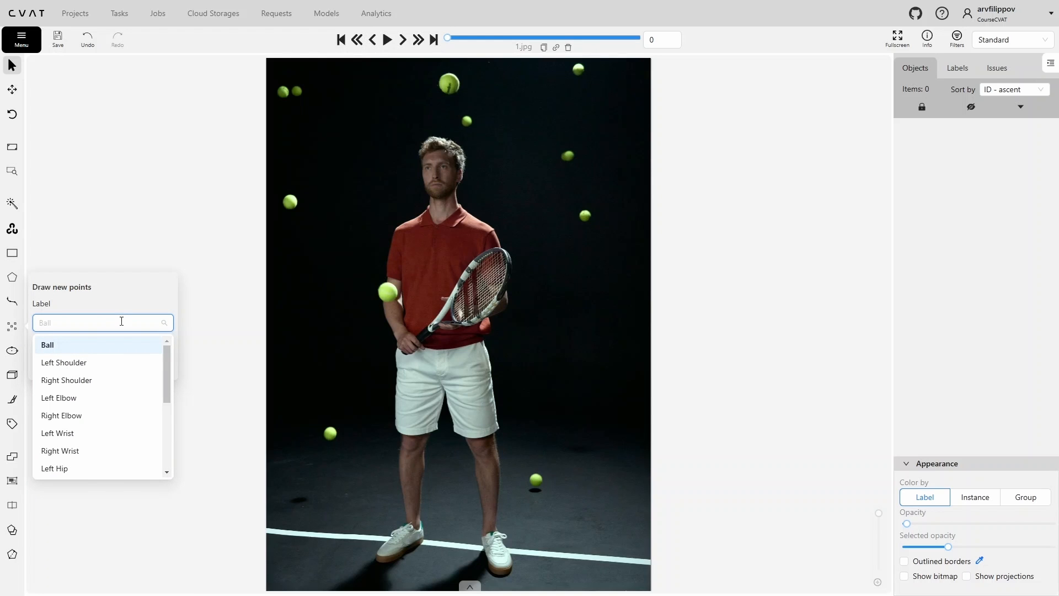
type("ey")
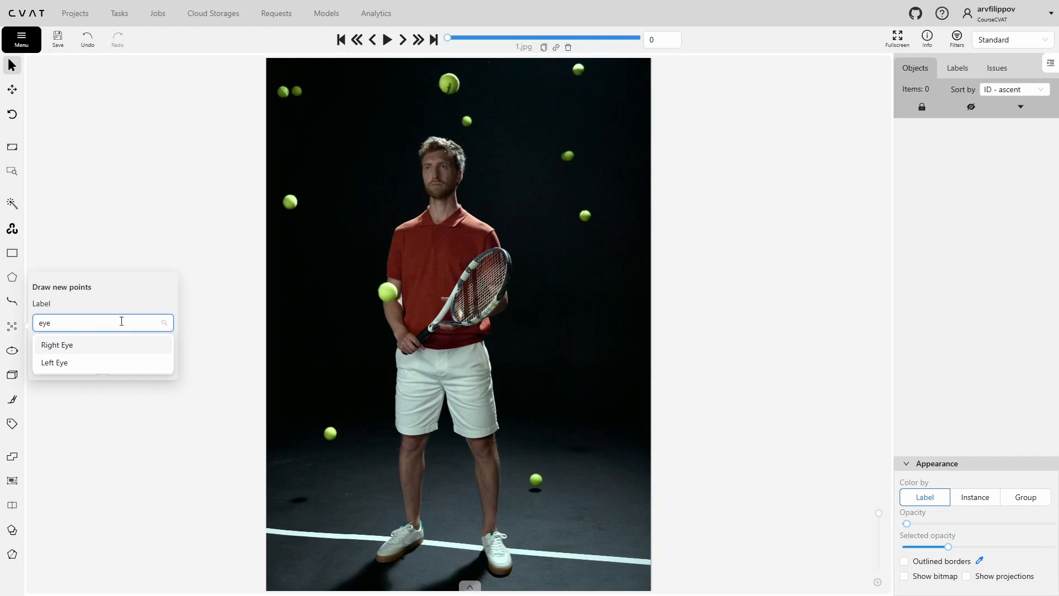
type("e")
left_click(64, 344)
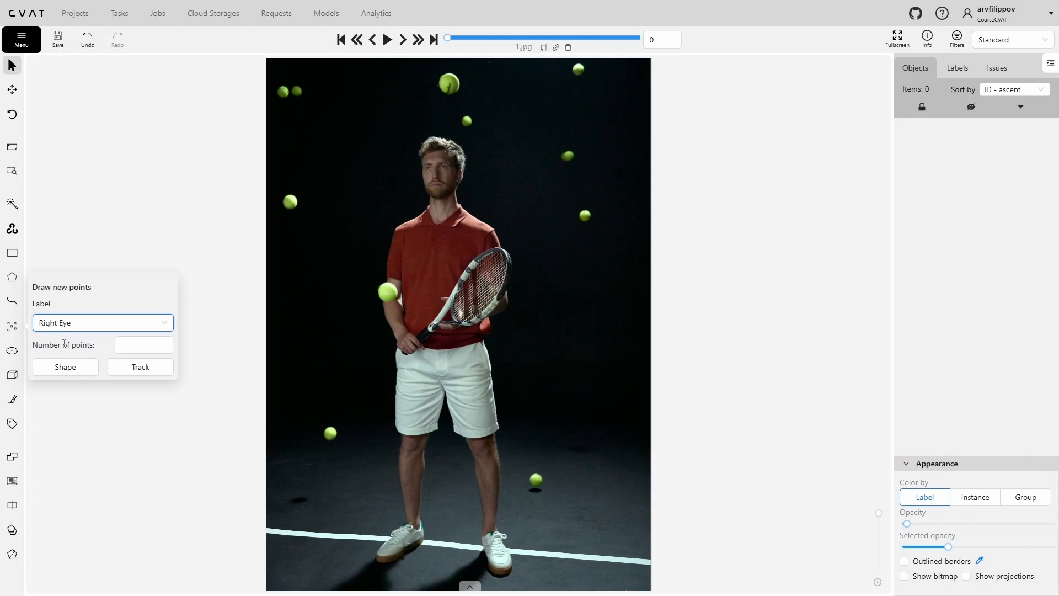
left_click(62, 367)
scroll(423, 171, "up", 5)
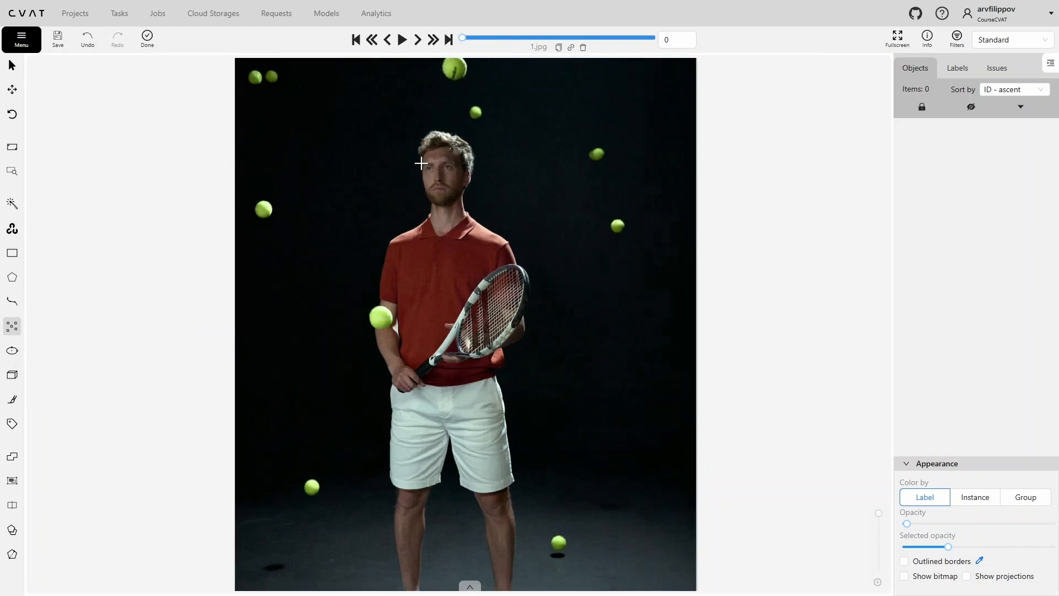
scroll(422, 171, "up", 6)
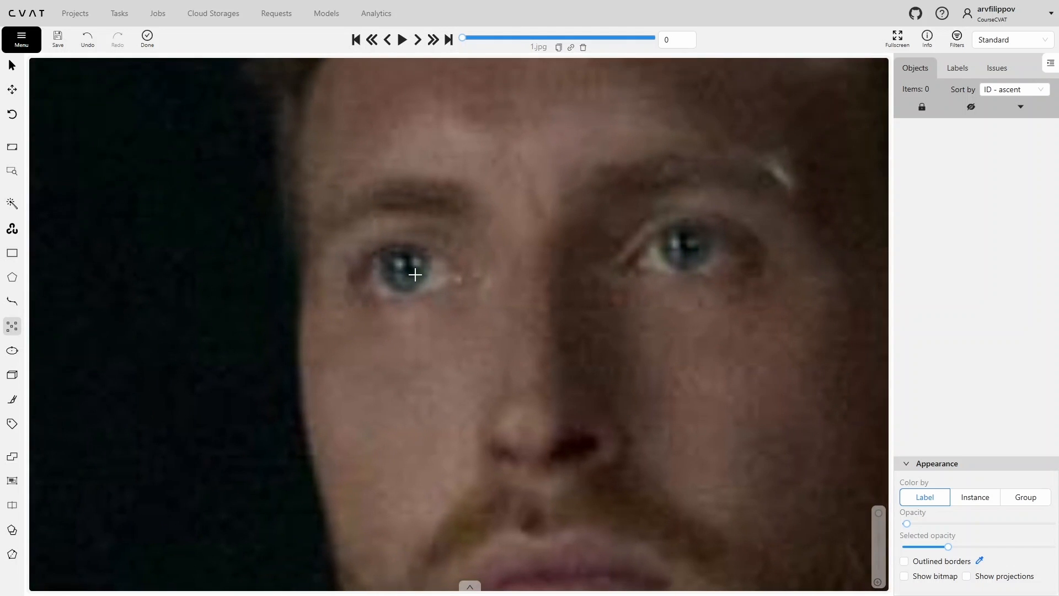
left_click(359, 289)
left_click(464, 279)
left_click(402, 245)
left_click(406, 299)
key("n")
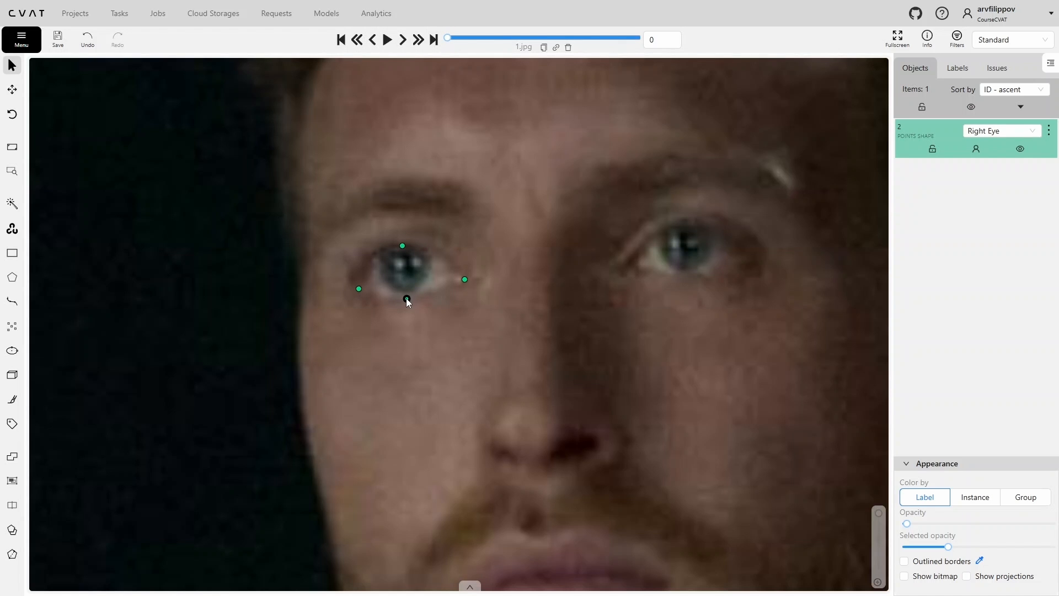
Step: Draw a Left Eye points shape with four points at the eye's two corners, upper lid and lower lid
scroll(406, 298, "down", 3)
left_click_drag(439, 315, 361, 342)
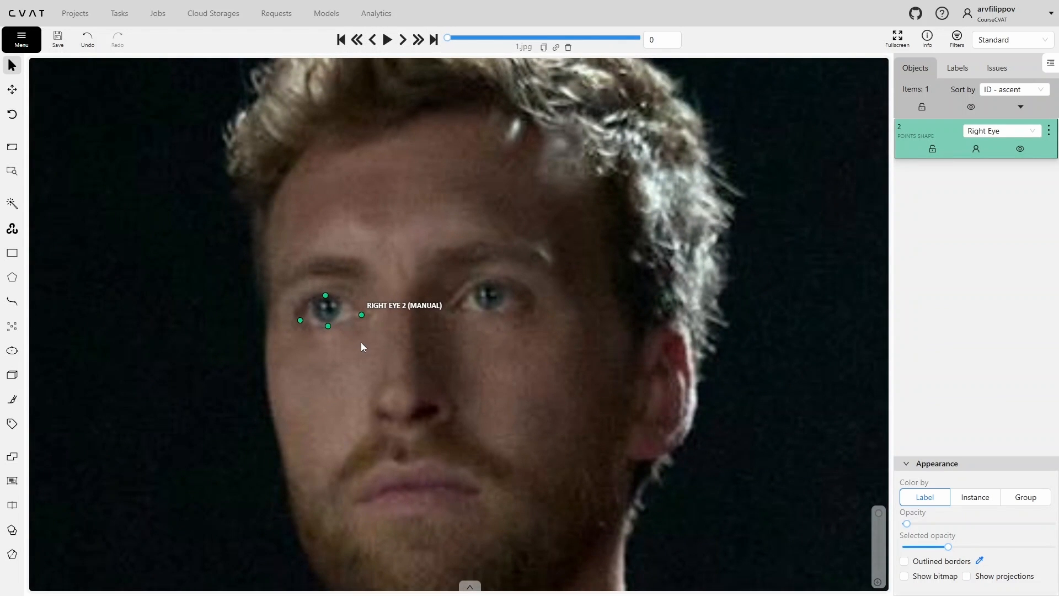
mouse_move(12, 326)
left_click(66, 322)
type("eye")
left_click(58, 363)
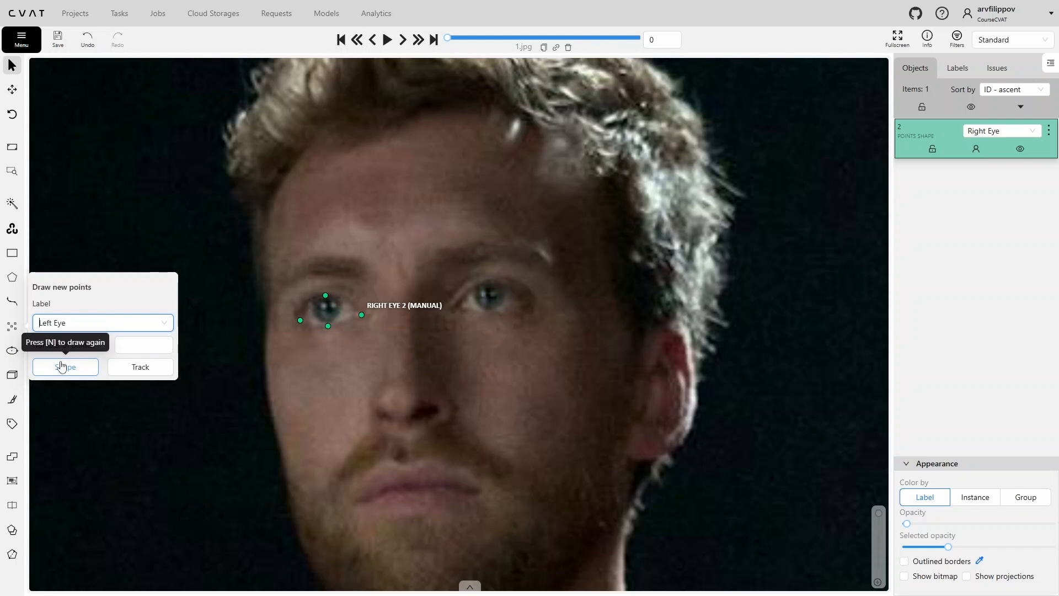
left_click(61, 364)
scroll(476, 302, "up", 1)
scroll(475, 301, "up", 2)
left_click(437, 311)
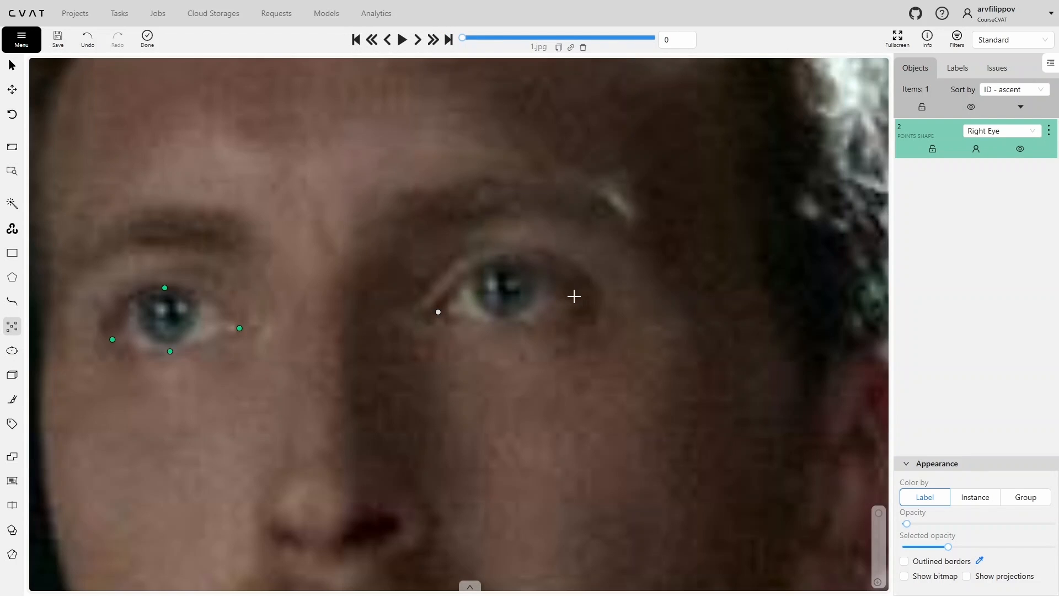
left_click(580, 289)
left_click(511, 257)
left_click(513, 323)
key("n")
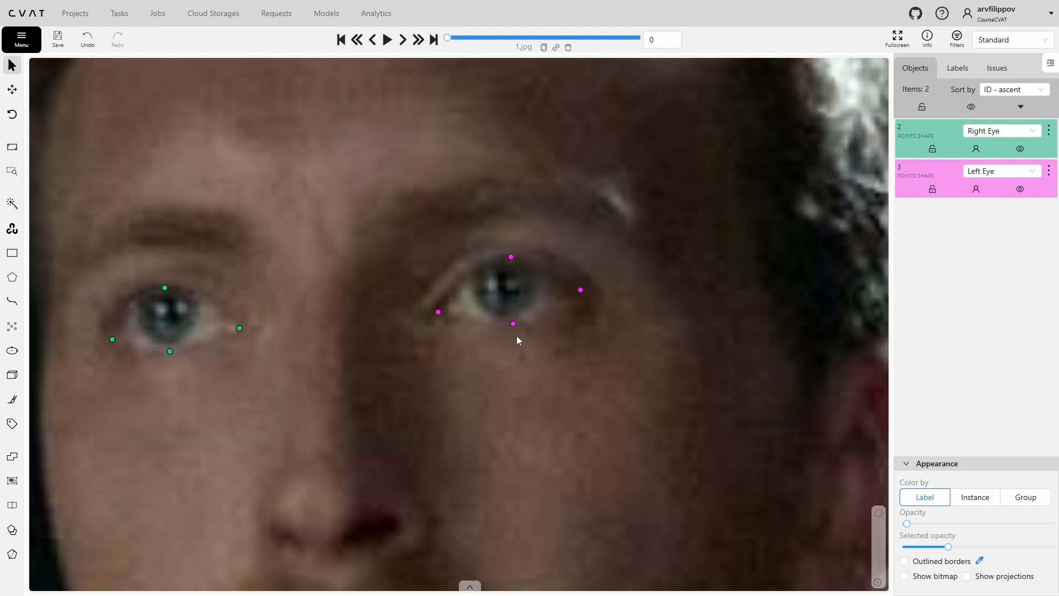
Step: Draw a Nose points shape with three points on both nostril sides and the base of the nose
scroll(508, 321, "down", 3)
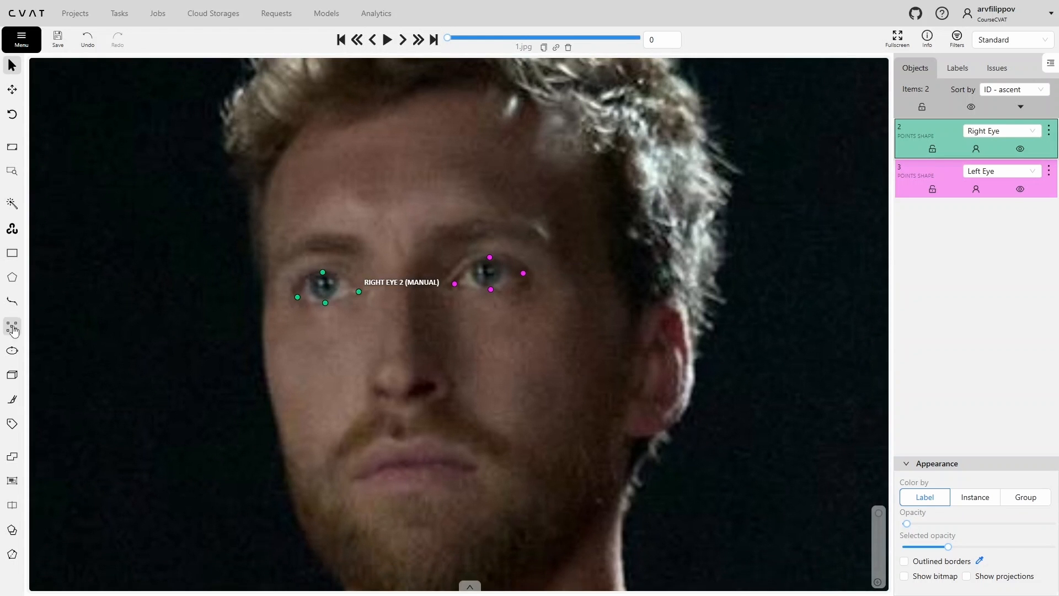
mouse_move(13, 326)
left_click(88, 322)
type("nose")
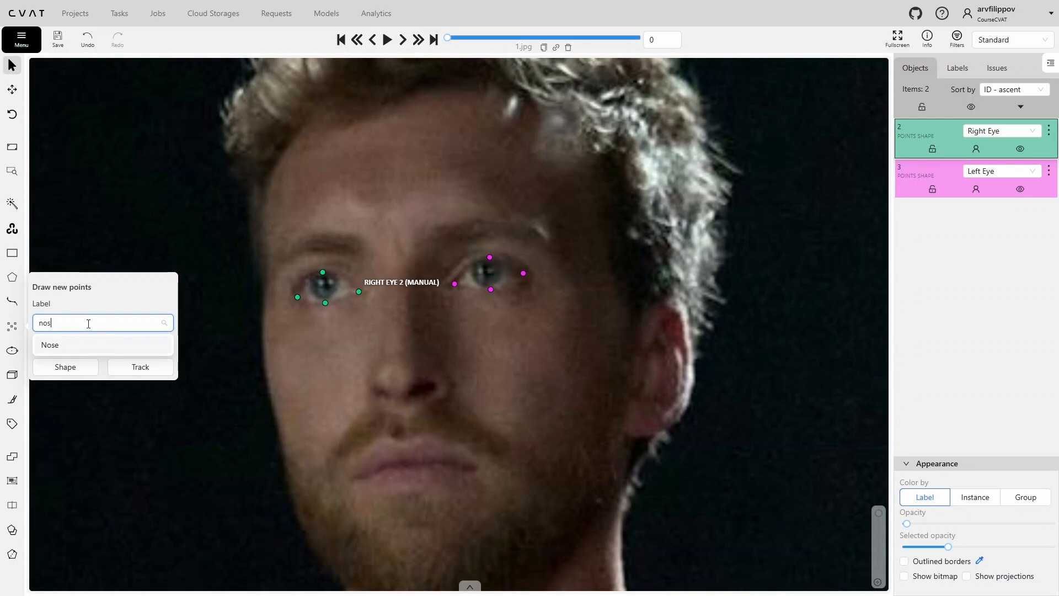
left_click(78, 342)
left_click(76, 367)
left_click(370, 381)
left_click(401, 401)
left_click(445, 380)
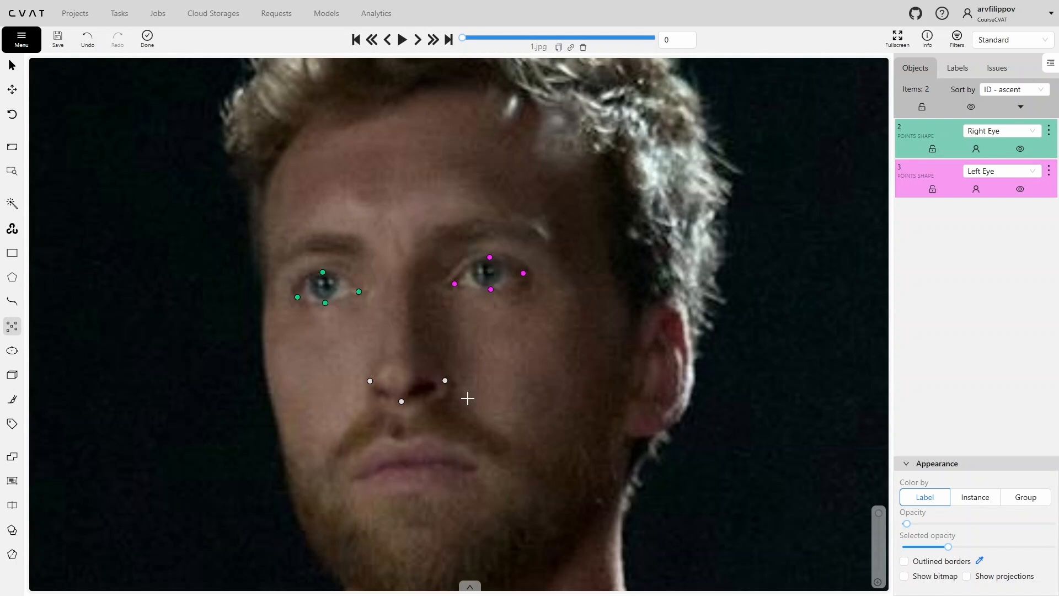
key("n")
Step: Draw a Mouth points shape with four points at both mouth corners, the upper lip and the lower lip
left_click_drag(457, 458, 450, 396)
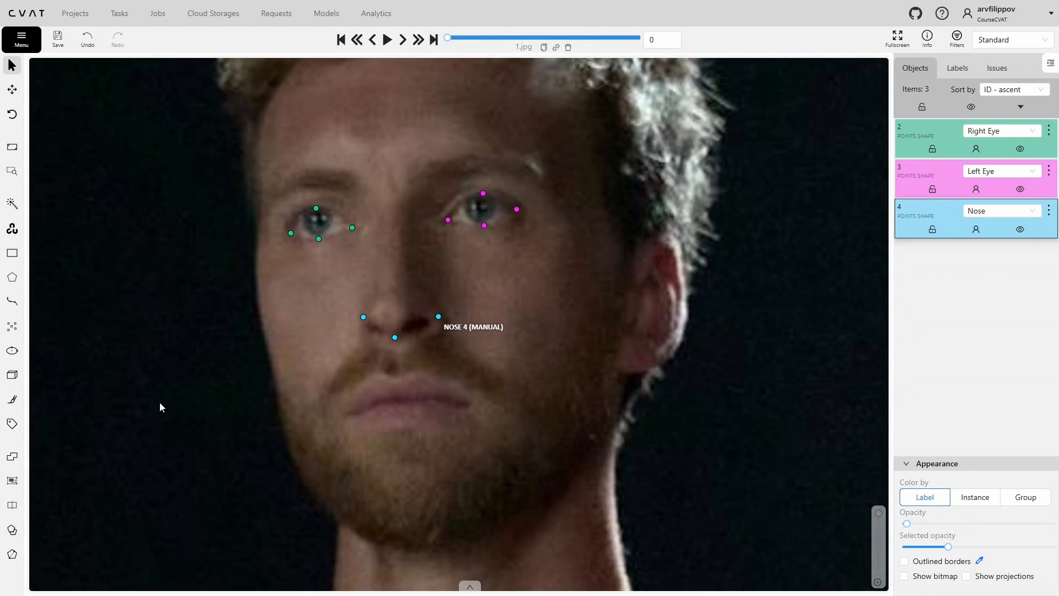
mouse_move(13, 326)
left_click(62, 328)
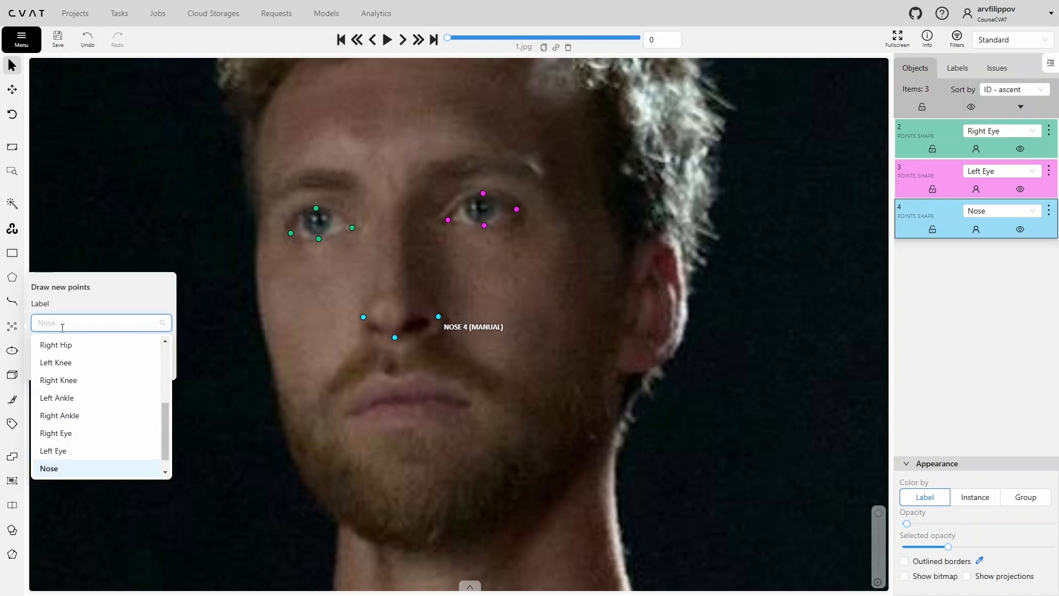
type("m")
left_click(51, 345)
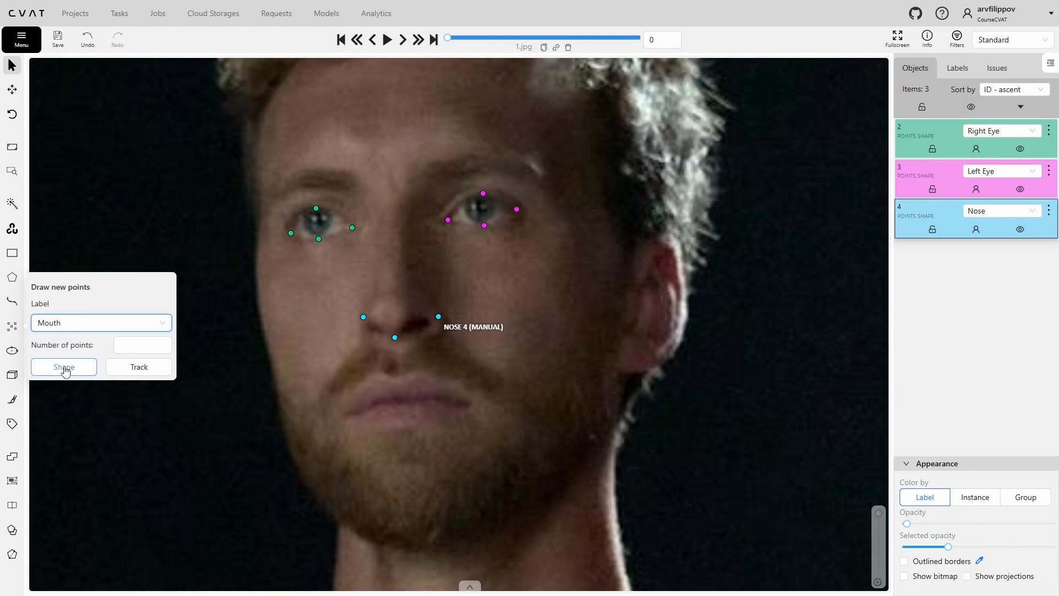
left_click(64, 367)
scroll(359, 423, "up", 2)
left_click(339, 409)
left_click(515, 395)
left_click(416, 365)
left_click(420, 412)
key("n")
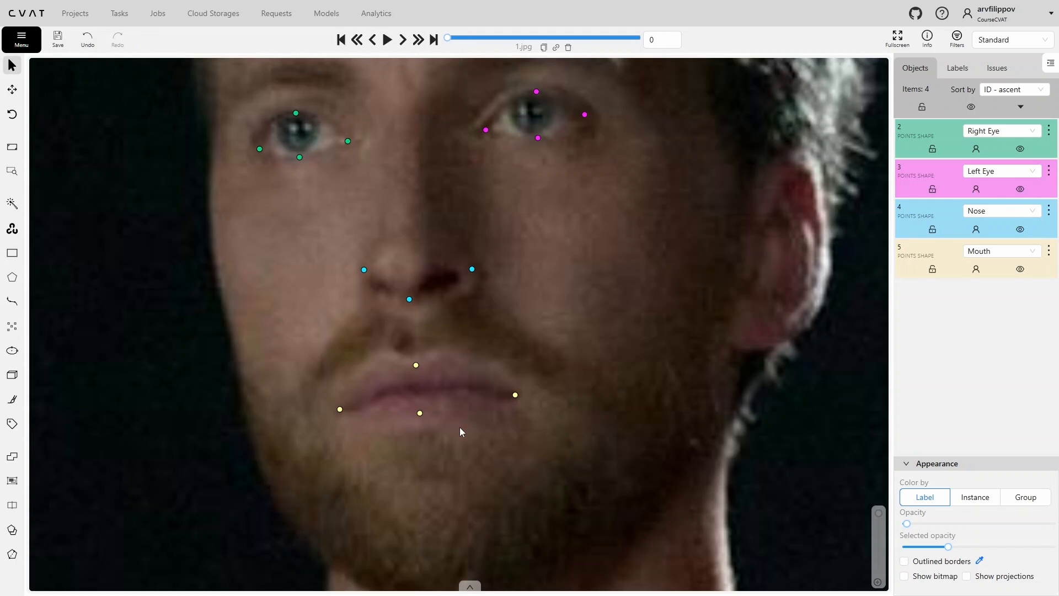
Step: Extend the existing Mouth shape with four extra points, two along the upper lip and two along the lower lip
scroll(460, 427, "down", 3)
left_click_drag(517, 442, 506, 439)
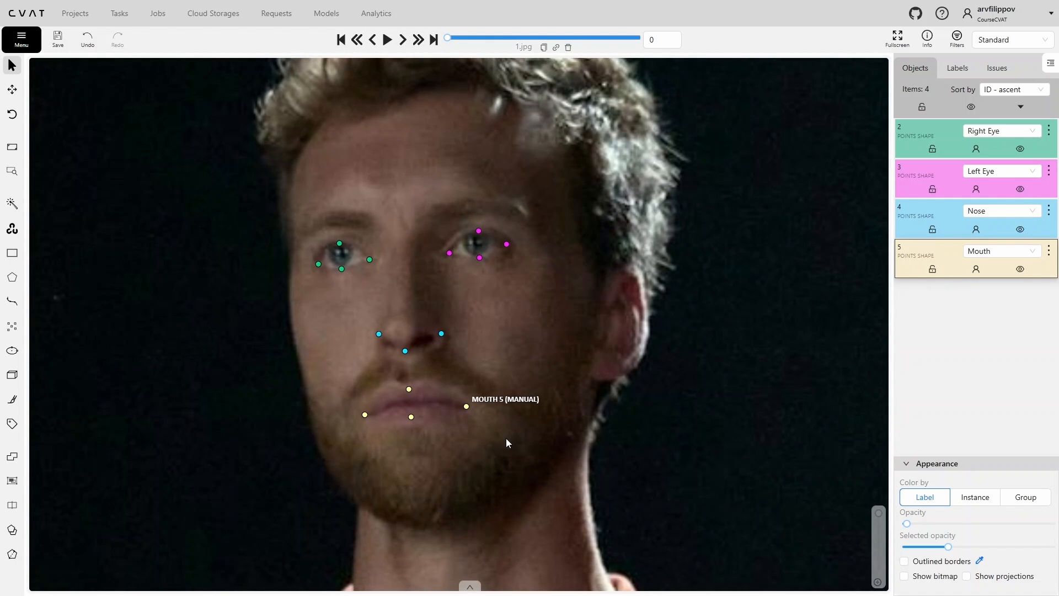
key("n")
left_click(364, 414)
left_click(384, 390)
left_click(433, 386)
left_click(436, 417)
left_click(384, 418)
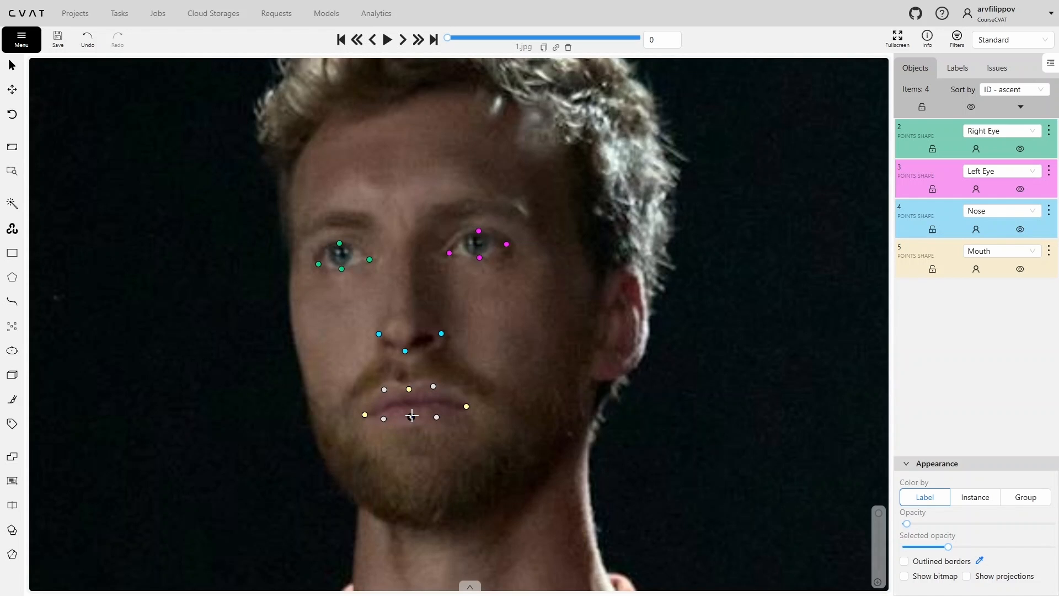
key("n")
Step: Delete the extra lip points from the Mouth shape
right_click(385, 418)
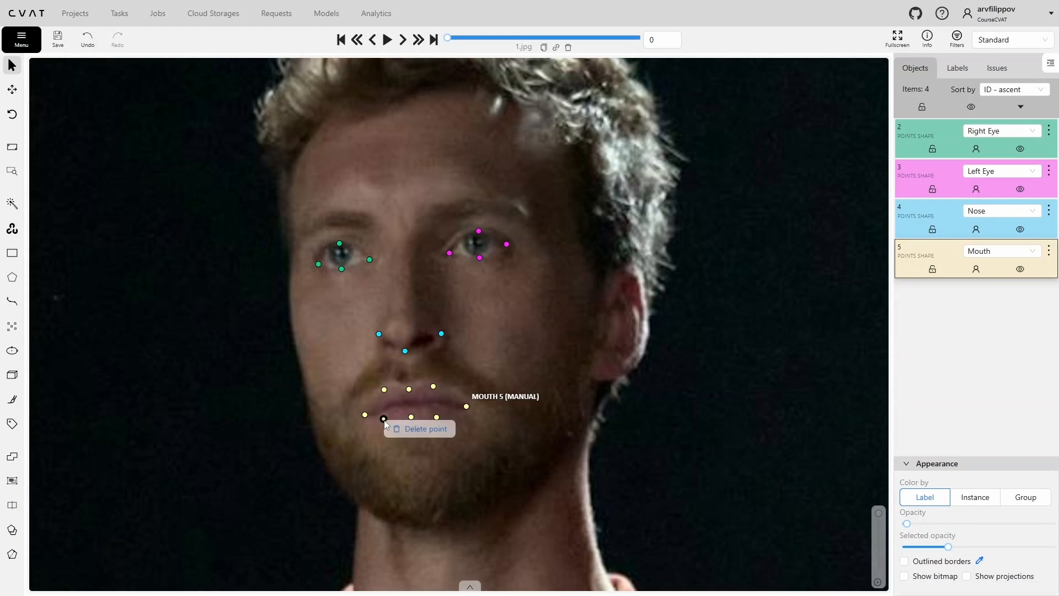
left_click(399, 430)
left_click(437, 417, "alt")
left_click(433, 386, "alt")
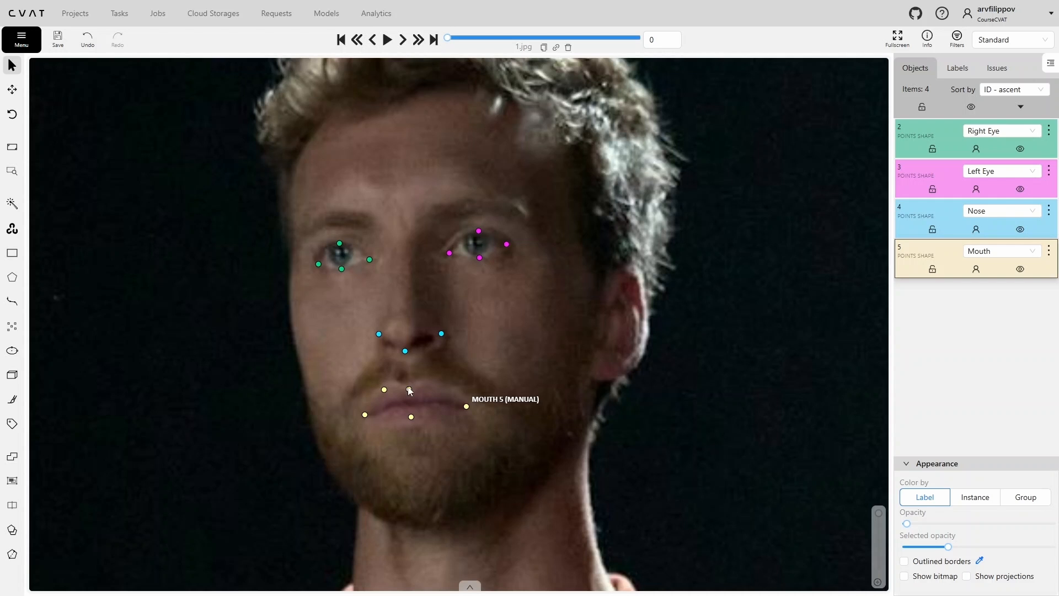
Step: Draw a Ball points shape with one point on the low ball beside the man's right leg
double_click(409, 453)
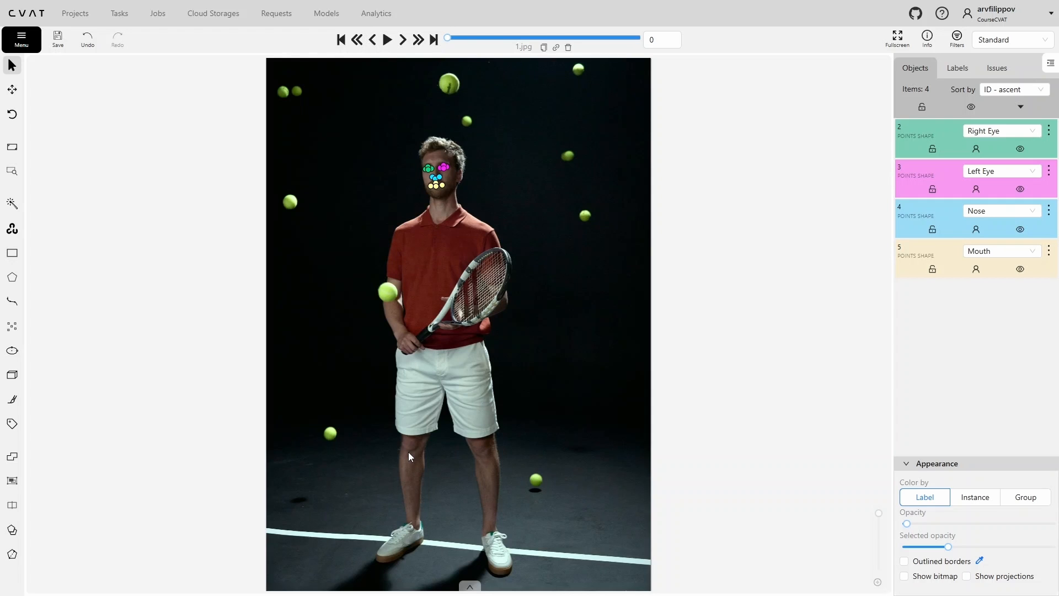
mouse_move(12, 326)
left_click(74, 322)
type("b")
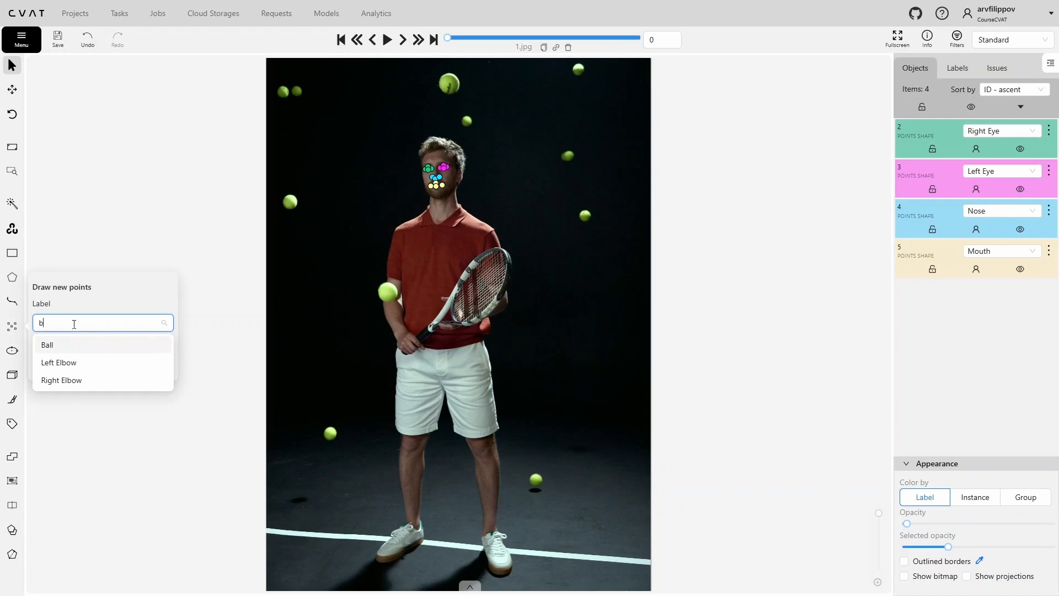
left_click(66, 345)
left_click(59, 369)
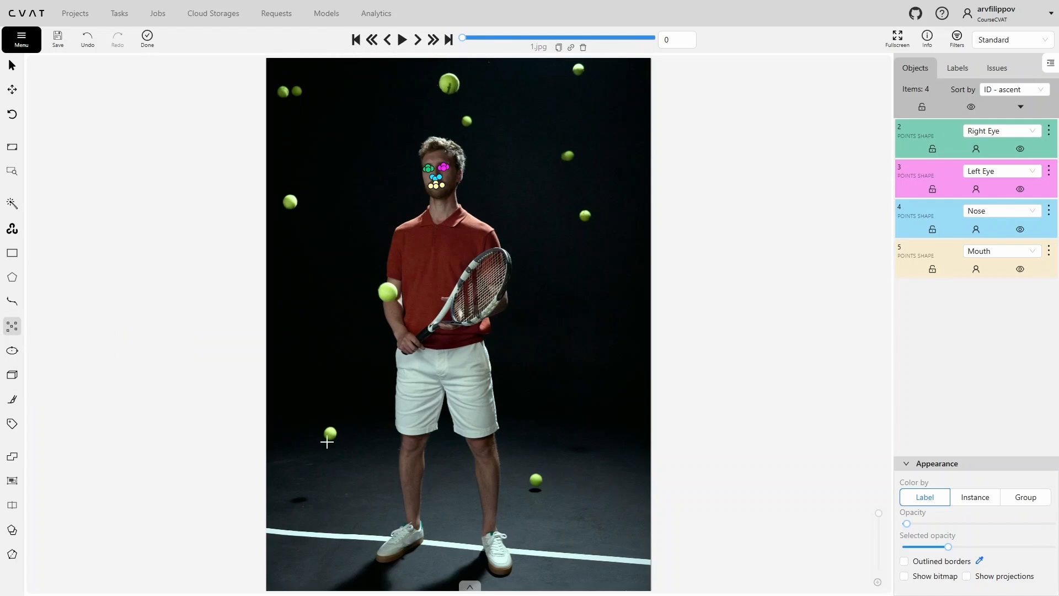
left_click(330, 433)
key("n")
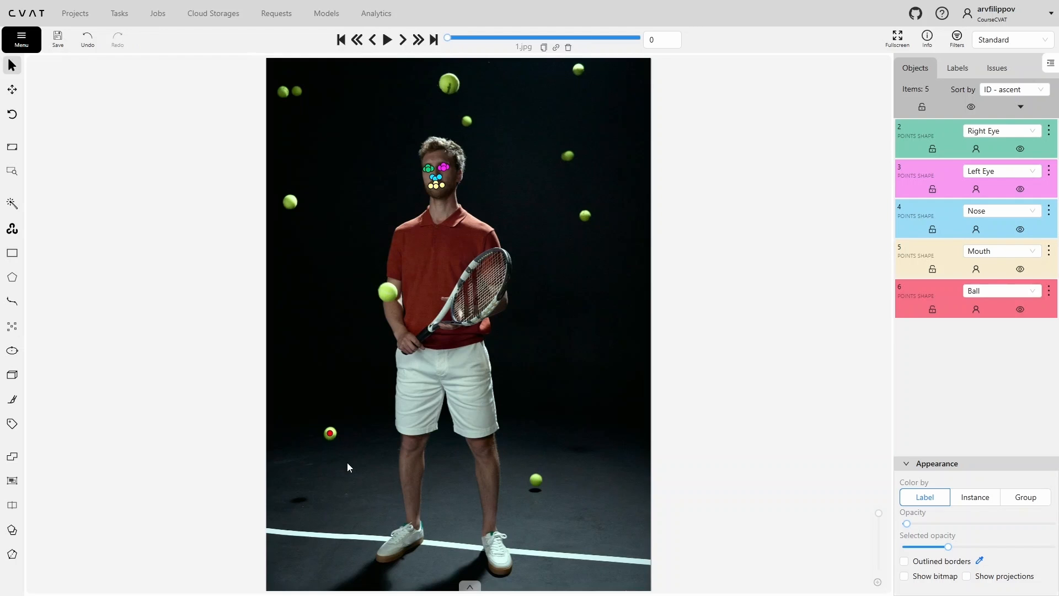
Step: Draw another single-point Ball shape on the low ball beside the man's left leg
scroll(543, 498, "up", 2)
left_click(532, 470)
key("n")
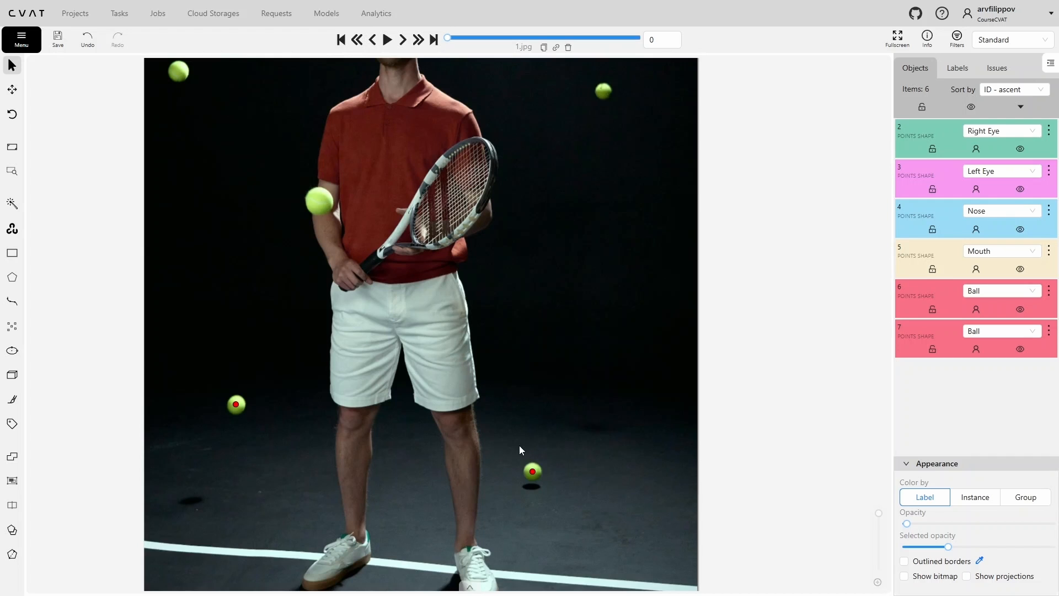
Step: Set the number of points to 1 and mark the ball at the man's right elbow with a Ball shape
mouse_move(12, 325)
left_click(123, 346)
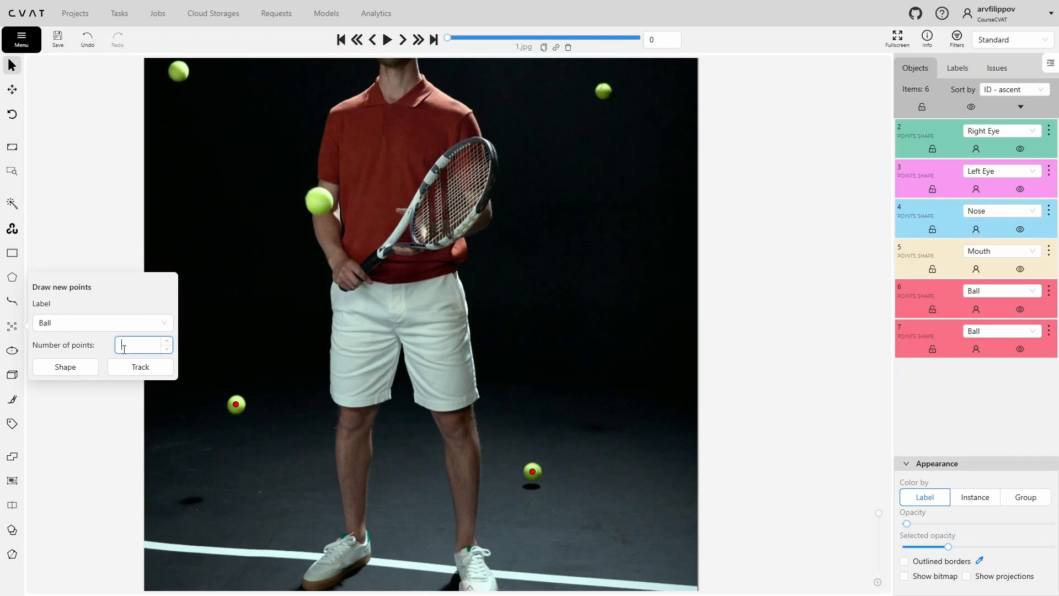
type("1")
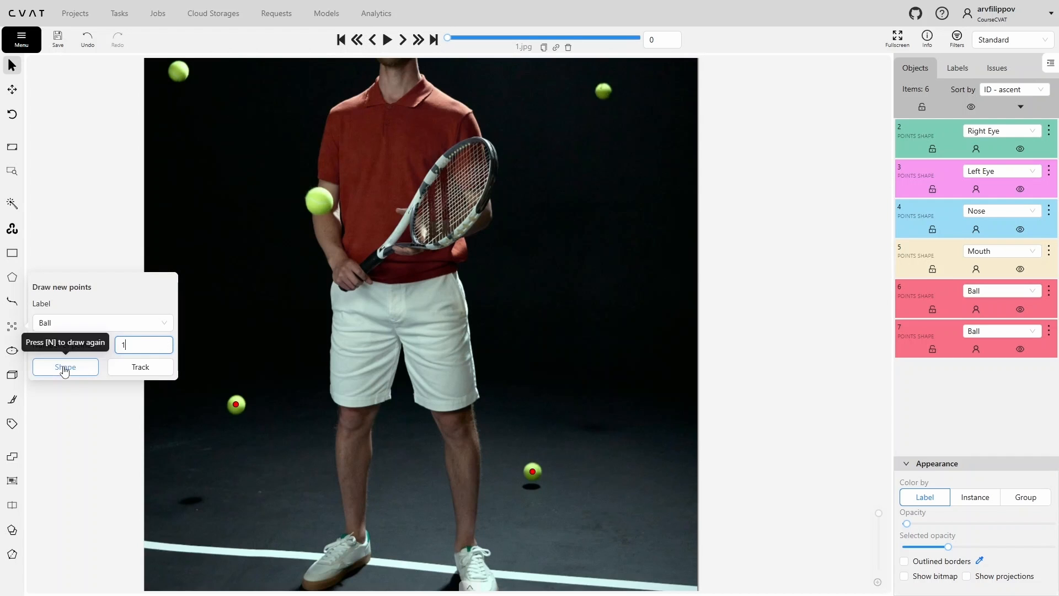
left_click(65, 366)
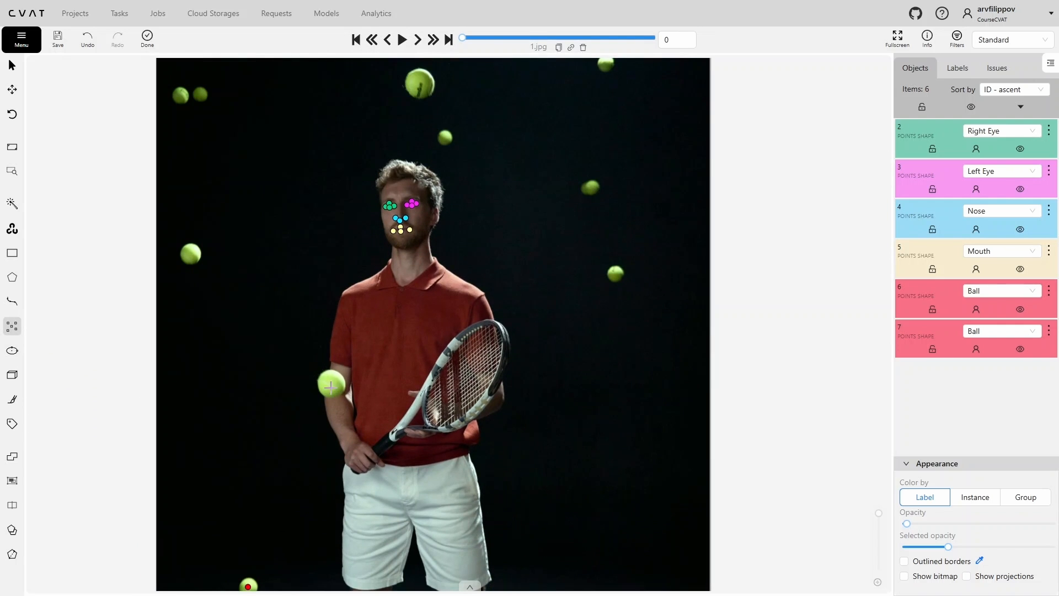
left_click(331, 384)
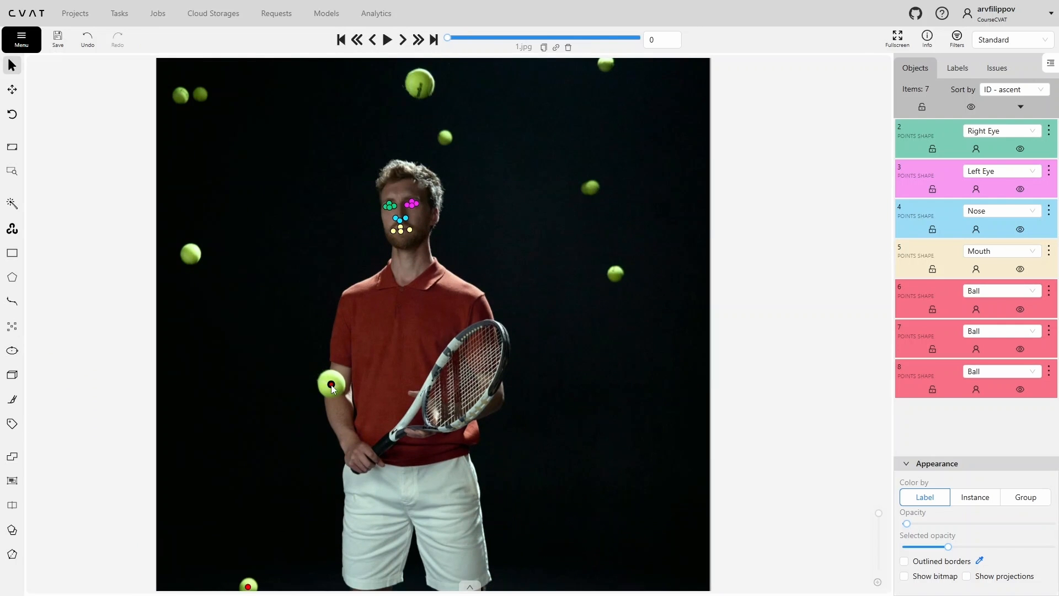
Step: Mark the ball beside the man's right arm and the two adjacent balls in the image's upper-left corner with single-point Ball shapes
key("n")
left_click(191, 254)
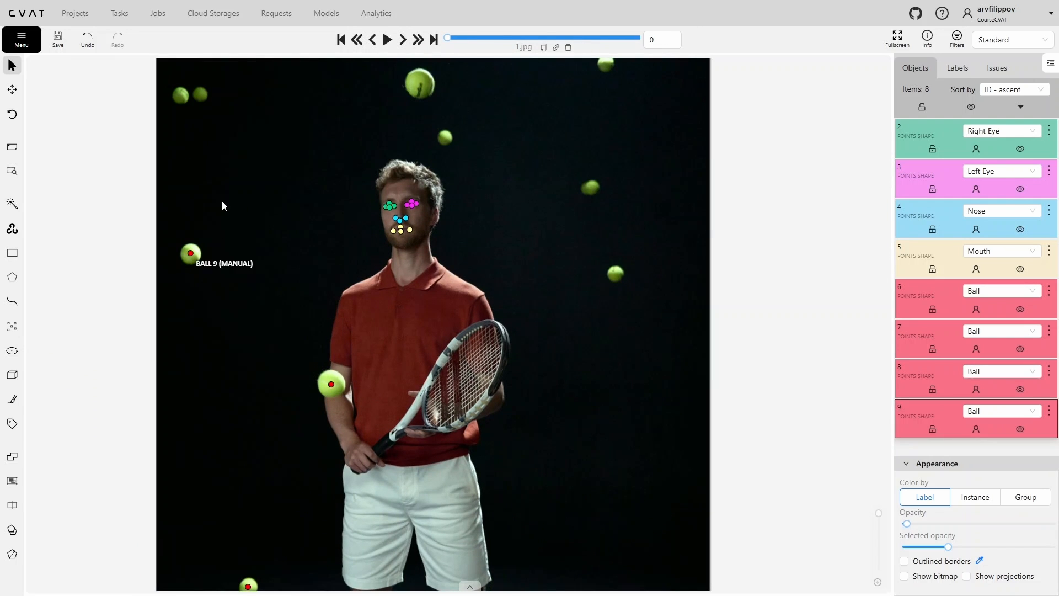
left_click_drag(220, 169, 264, 308)
scroll(236, 259, "up", 3)
key("n")
left_click(214, 216)
key("n")
left_click(251, 212)
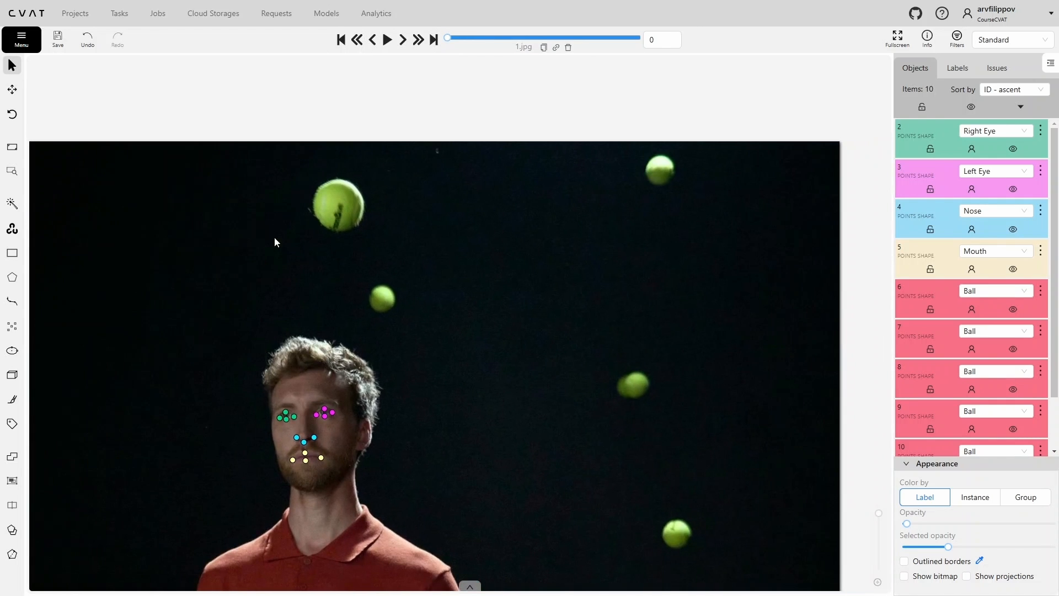
Step: Draw single-point Ball shapes on the two balls above the man's head and the three balls along the image's right side
key("n")
left_click(336, 206)
key("n")
left_click(381, 299)
left_click(659, 171)
key("n")
left_click(636, 385)
key("n")
left_click(677, 534)
key("n")
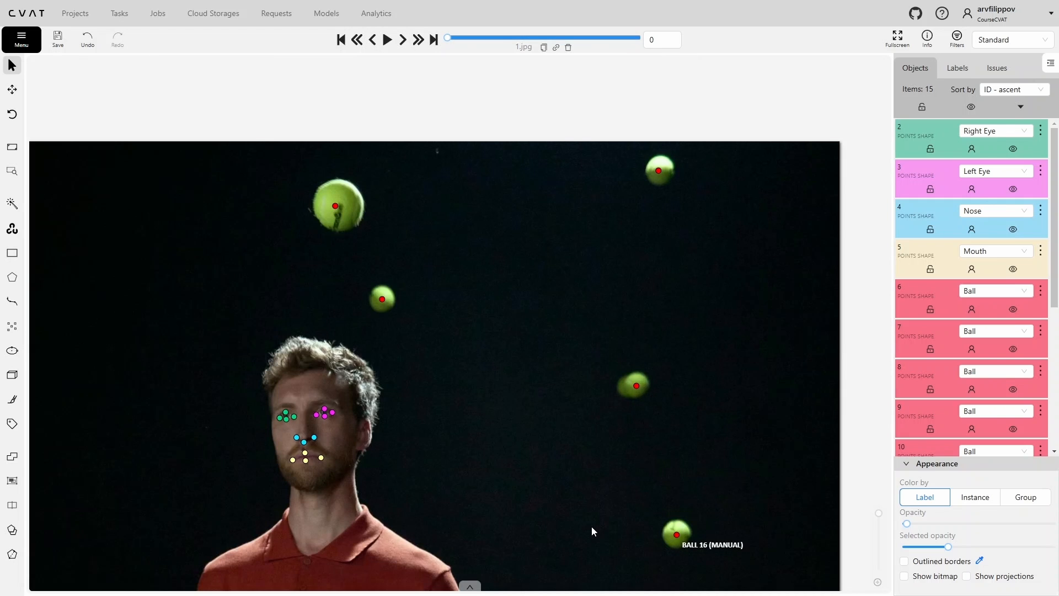
double_click(591, 526)
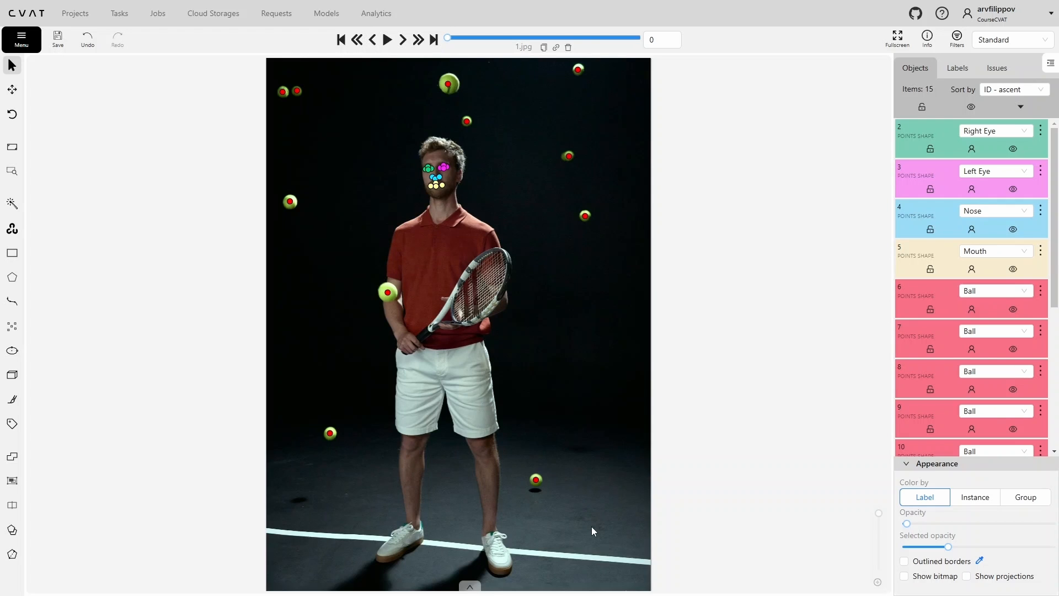
Step: Draw a single-point Left Shoulder points shape on the man's left shoulder
mouse_move(12, 326)
left_click(84, 324)
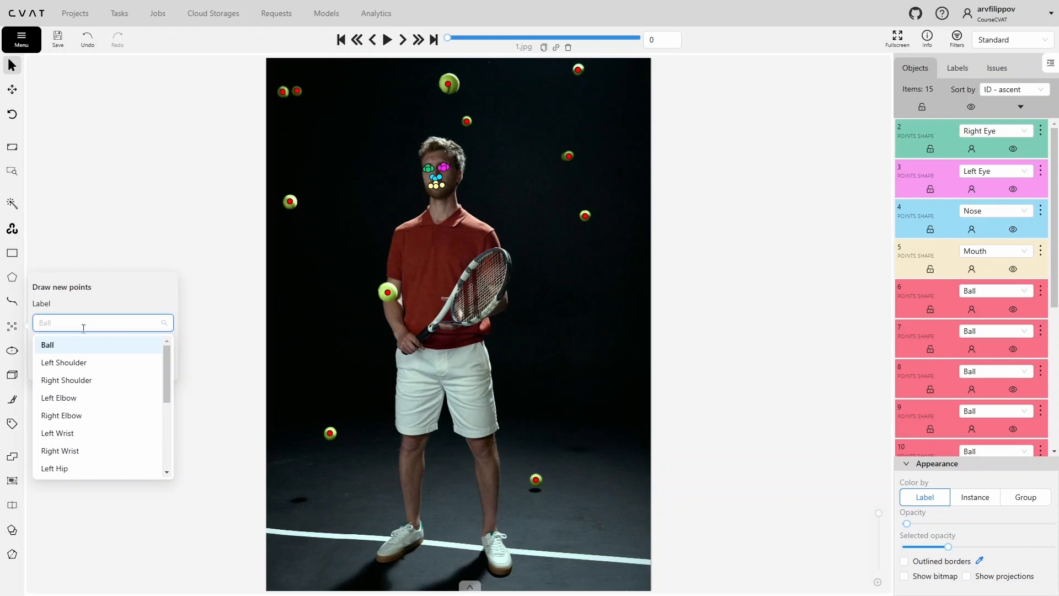
left_click(77, 364)
left_click(78, 366)
mouse_move(464, 254)
left_mouse_down()
mouse_move(396, 353)
mouse_move(467, 318)
left_mouse_up()
scroll(416, 347, "up", 7)
left_click(399, 312)
scroll(464, 322, "down", 1)
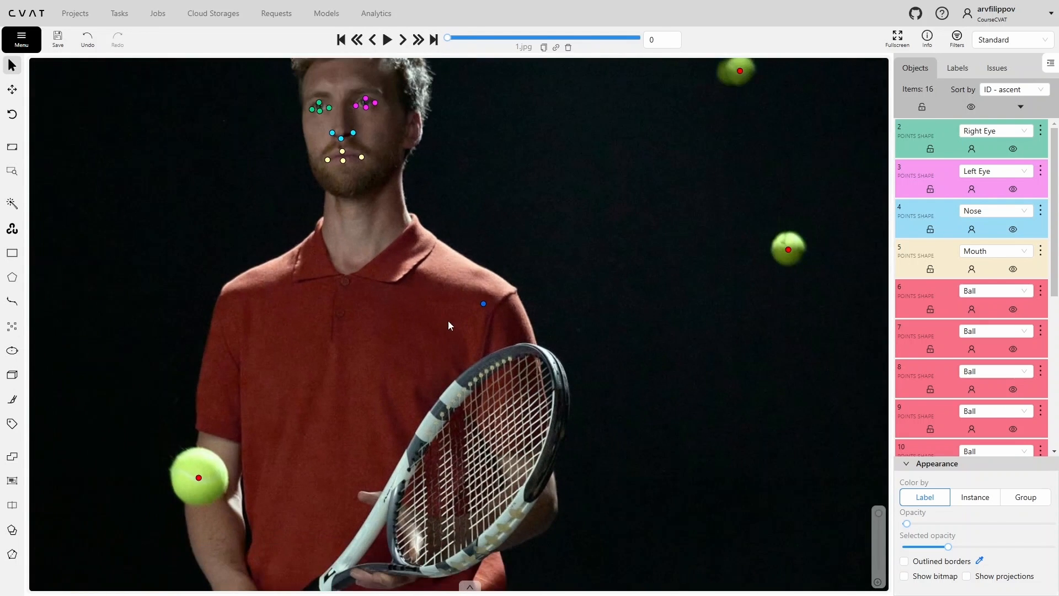
Step: Draw a single-point Right Shoulder points shape on the man's right shoulder
mouse_move(12, 326)
left_click(83, 323)
left_click(74, 379)
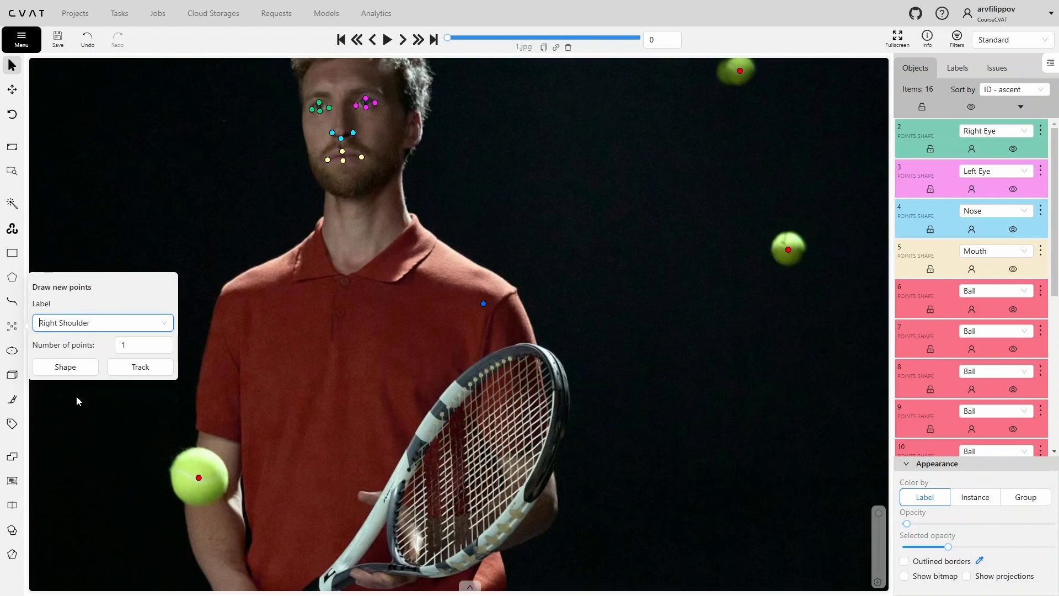
left_click(65, 367)
left_click(233, 297)
left_click_drag(266, 418, 286, 338)
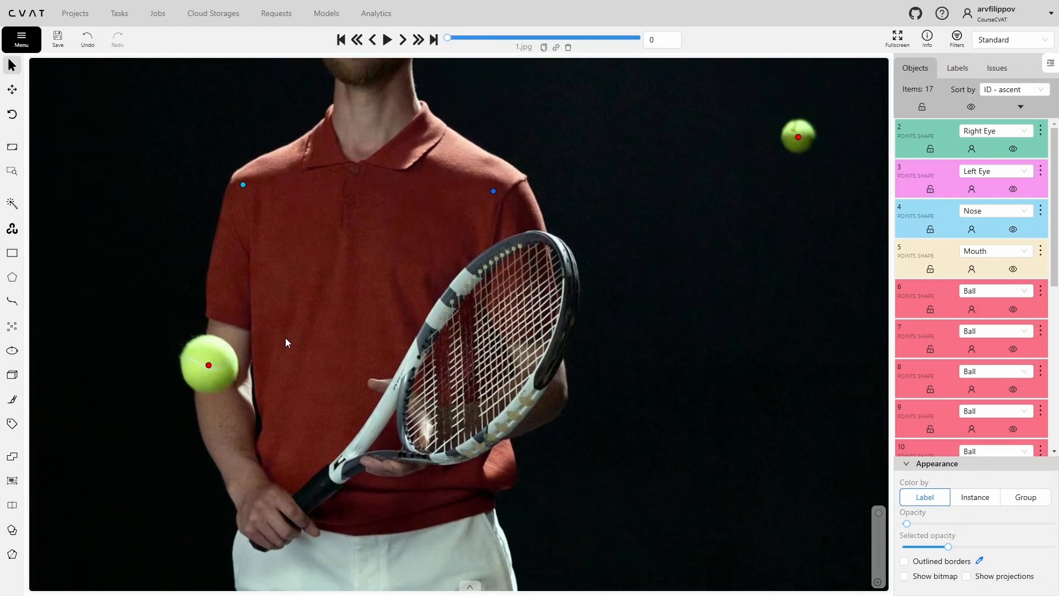
Step: Mark the man's left elbow beside the racket with a single-point Left Elbow shape
mouse_move(13, 326)
left_click(83, 323)
left_click(160, 392)
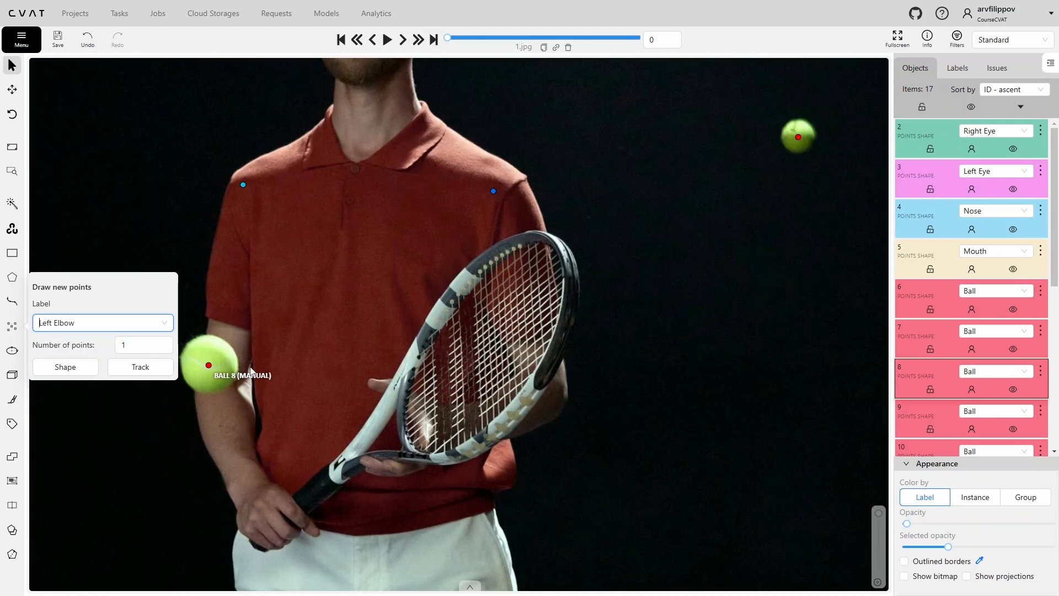
left_click(65, 367)
left_click(550, 389)
Step: Mark the man's right elbow, partly covered by the ball, with a single-point Right Elbow shape
mouse_move(12, 326)
left_click(82, 322)
left_click(68, 415)
left_click(65, 367)
left_click(224, 373)
left_click_drag(305, 445, 283, 330)
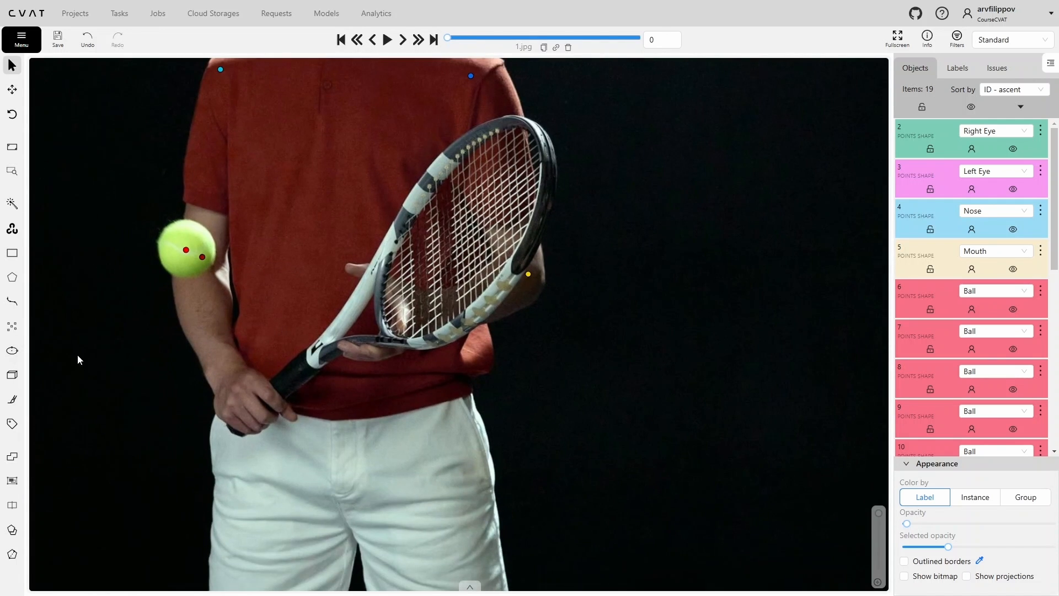
Step: Draw a single-point Left Wrist points shape on the man's left wrist behind the racket strings
mouse_move(12, 326)
left_click(83, 323)
left_click(68, 431)
left_click(65, 367)
left_click(425, 308)
Step: Draw a single-point Right Wrist points shape on the man's right wrist above the racket handle
mouse_move(12, 326)
left_click(51, 323)
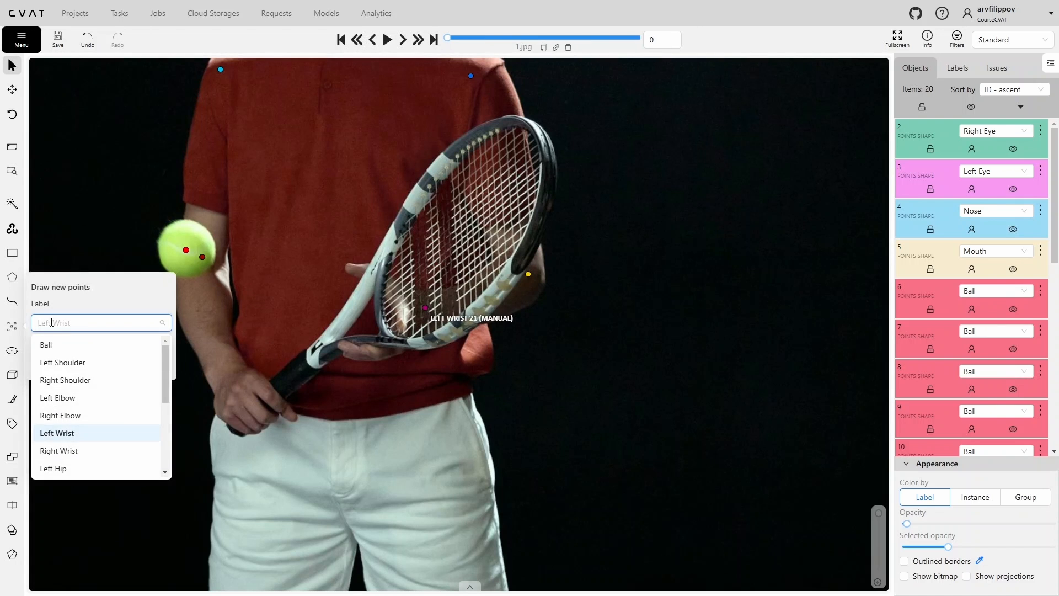
left_click(75, 450)
left_click(65, 367)
left_click(225, 372)
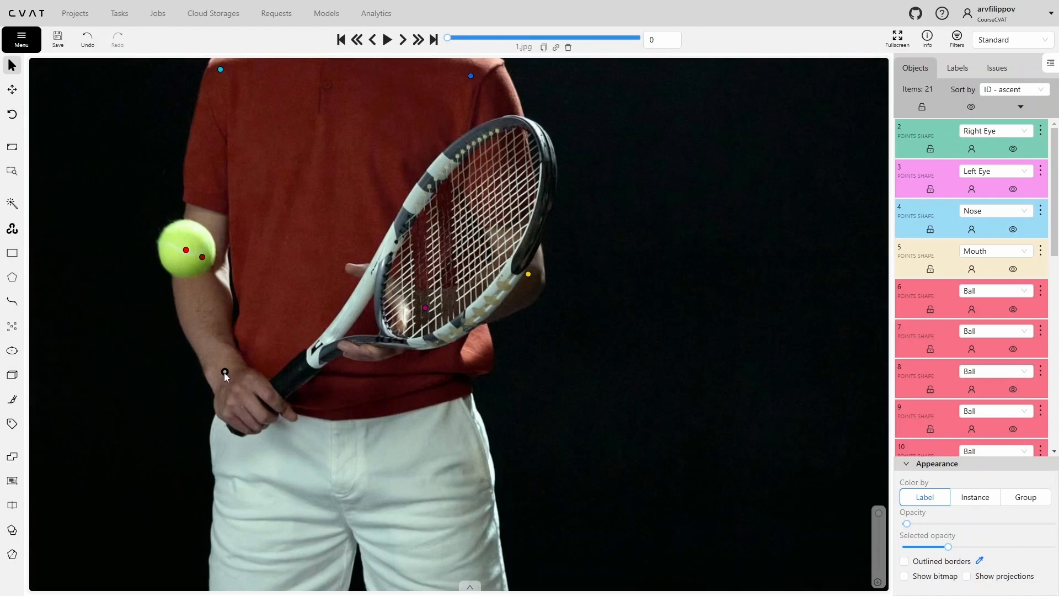
double_click(154, 389)
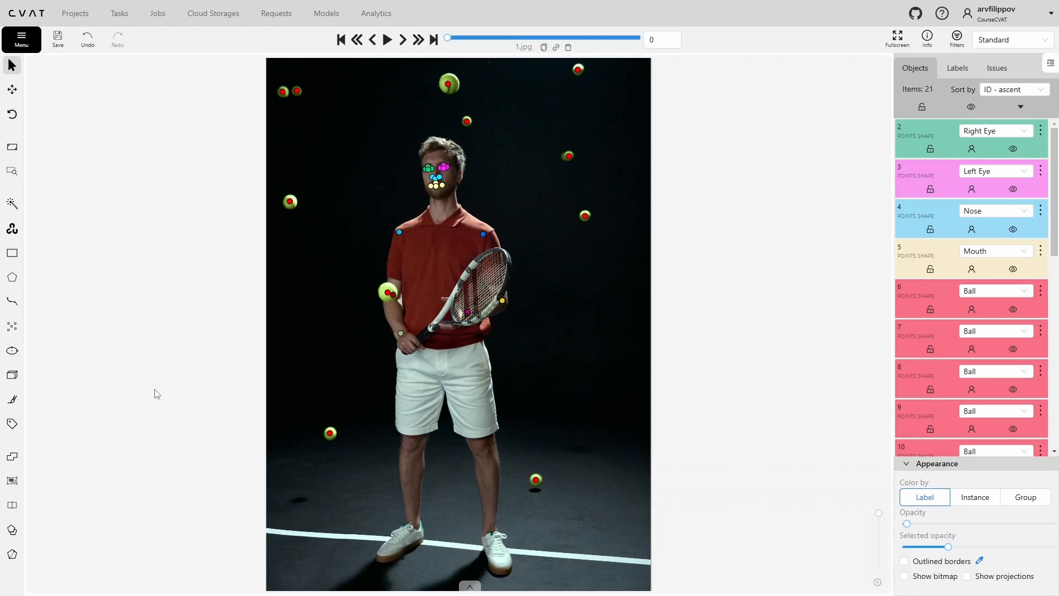
Step: Open the task page of this job, accepting to leave the annotation page with unsaved changes
left_click(23, 48)
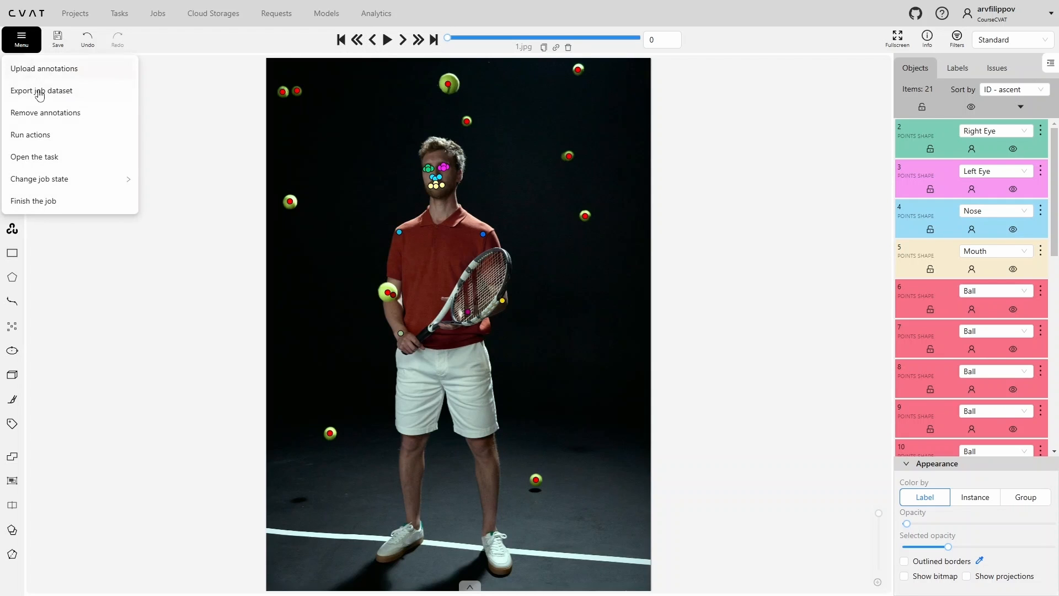
left_click(46, 157)
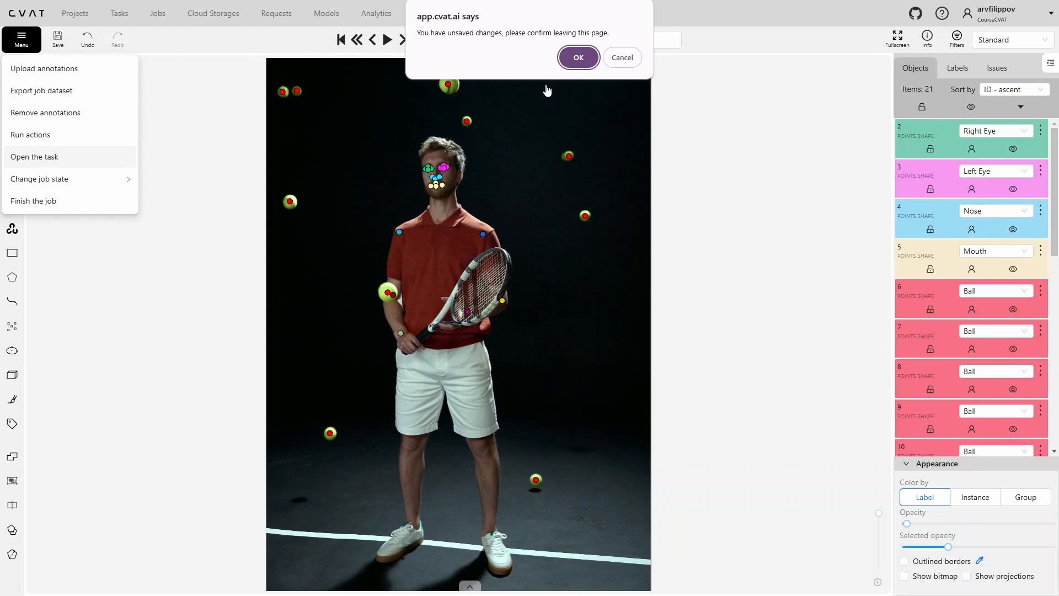
left_click(578, 58)
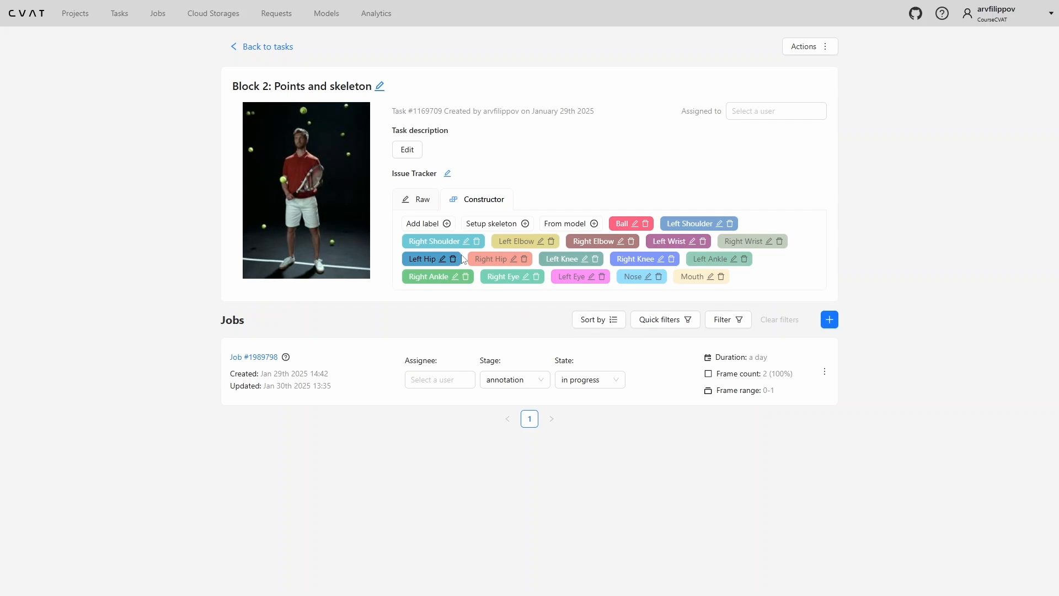
Step: Begin setting up a new skeleton label and upload background.jpg as its background image
left_click(492, 224)
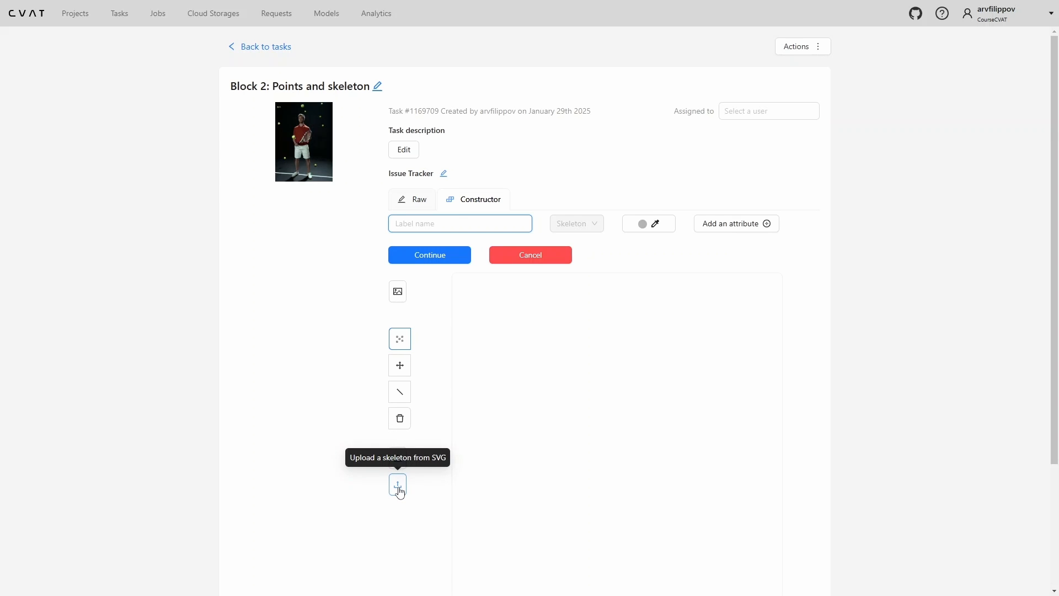
left_click(397, 294)
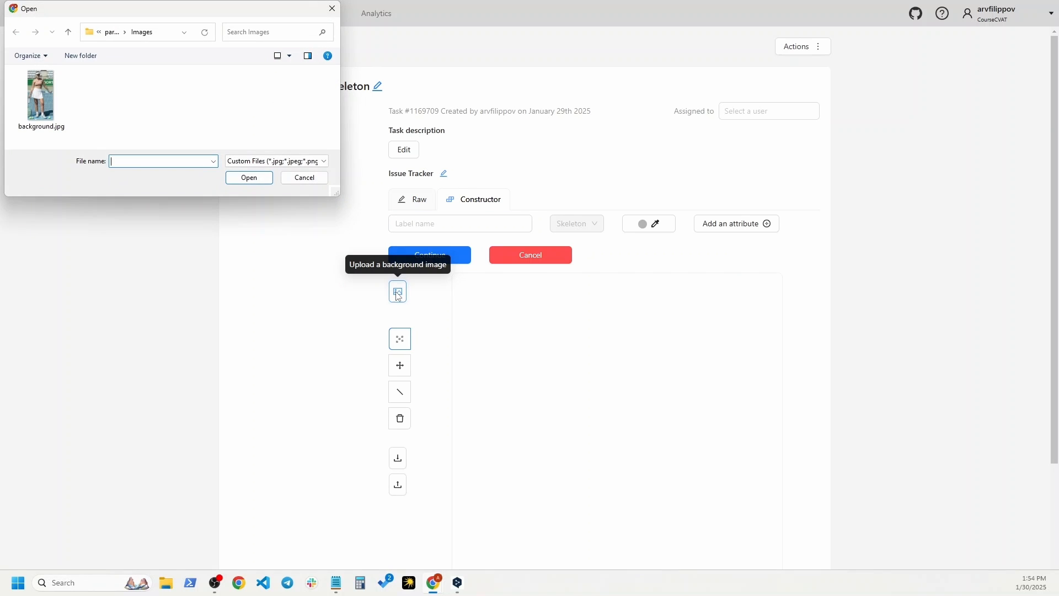
left_click(43, 101)
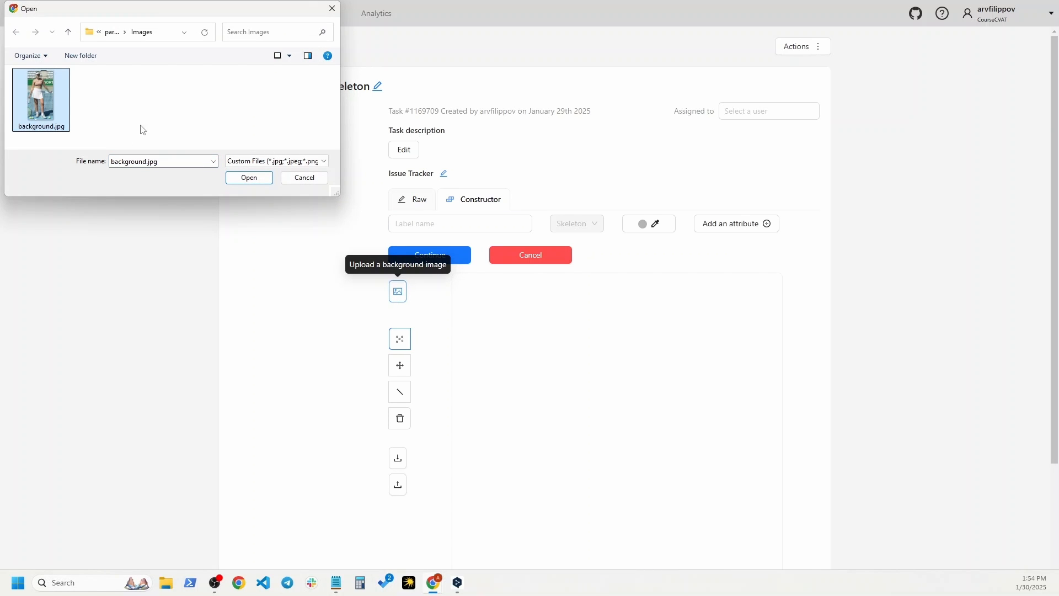
left_click(251, 180)
scroll(294, 338, "down", 2)
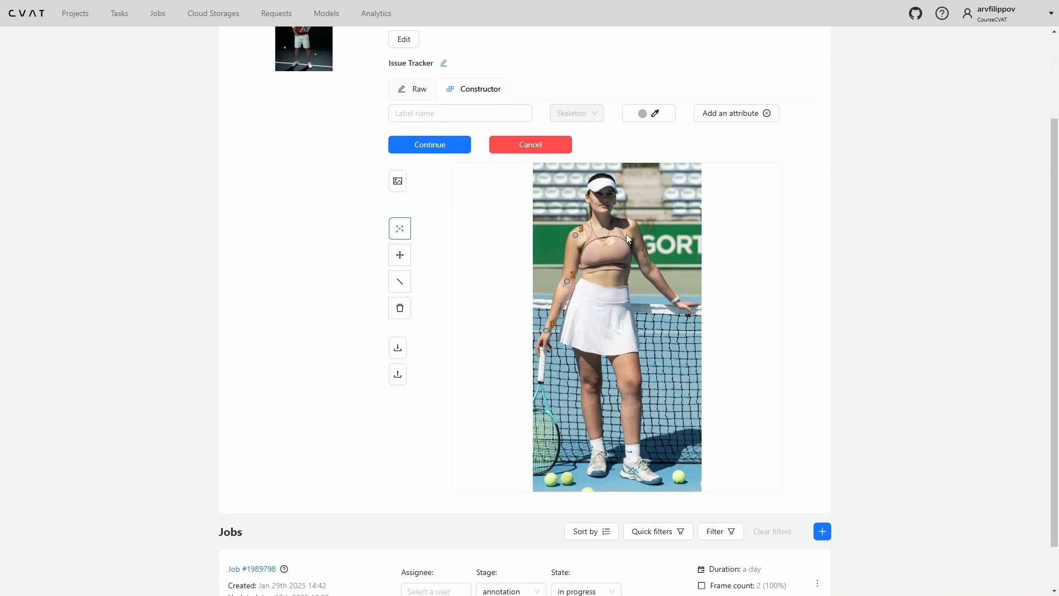
Step: Place twelve skeleton points on the woman's wrists, elbows, shoulders, hips, knees and ankles
left_click(649, 270)
left_click(632, 384)
left_click(597, 450)
left_click(631, 459)
Step: Connect the arm points from wrist to shoulder with edges and join the shoulder and hip points into a torso outline
left_click(400, 282)
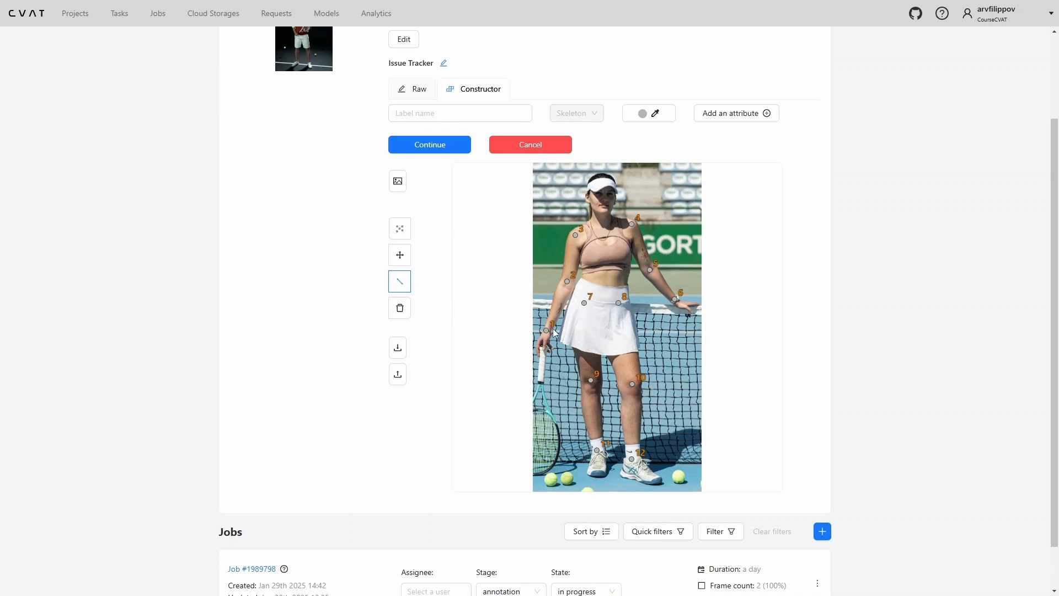
left_click(567, 282)
left_click(575, 235)
left_click(632, 224)
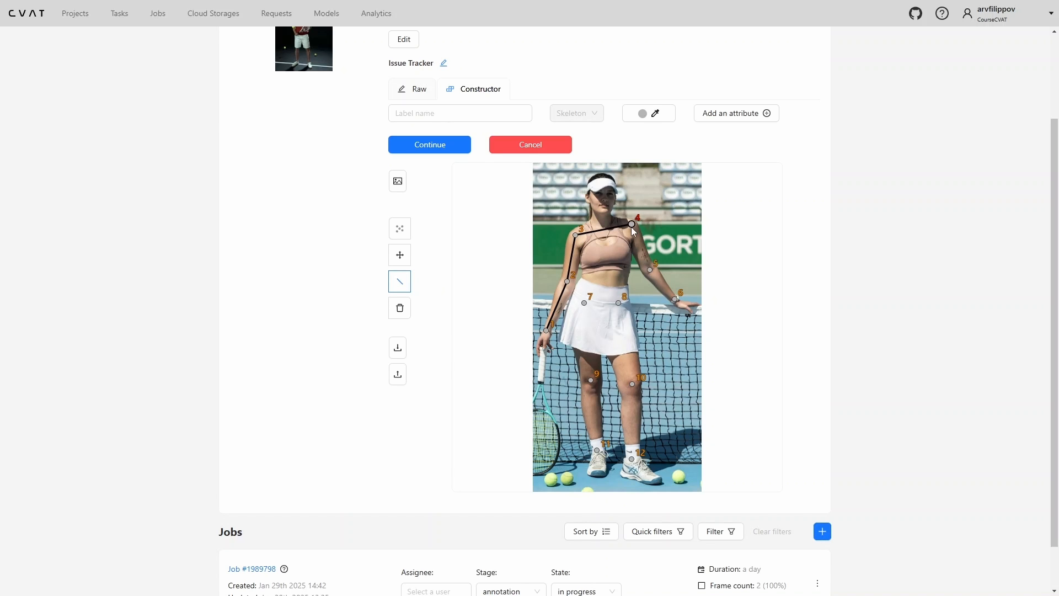
left_click(618, 302)
left_click(584, 303)
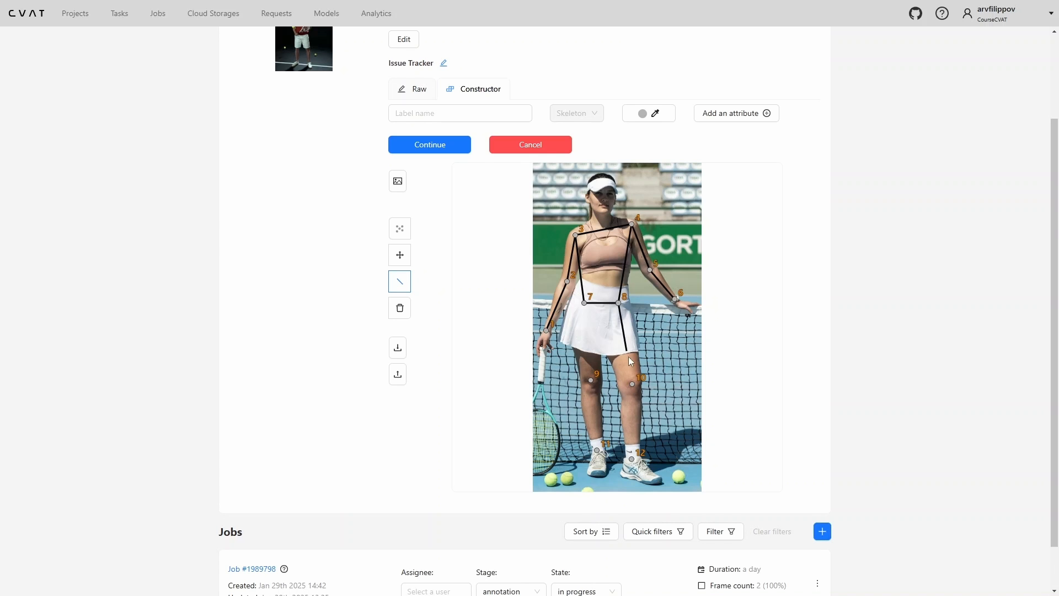
Step: Connect the hip, knee and ankle points of both legs with edges, and shift the hip points slightly downward
left_click(632, 383)
left_click(631, 459)
left_click(591, 380)
left_click(596, 450)
left_click(400, 256)
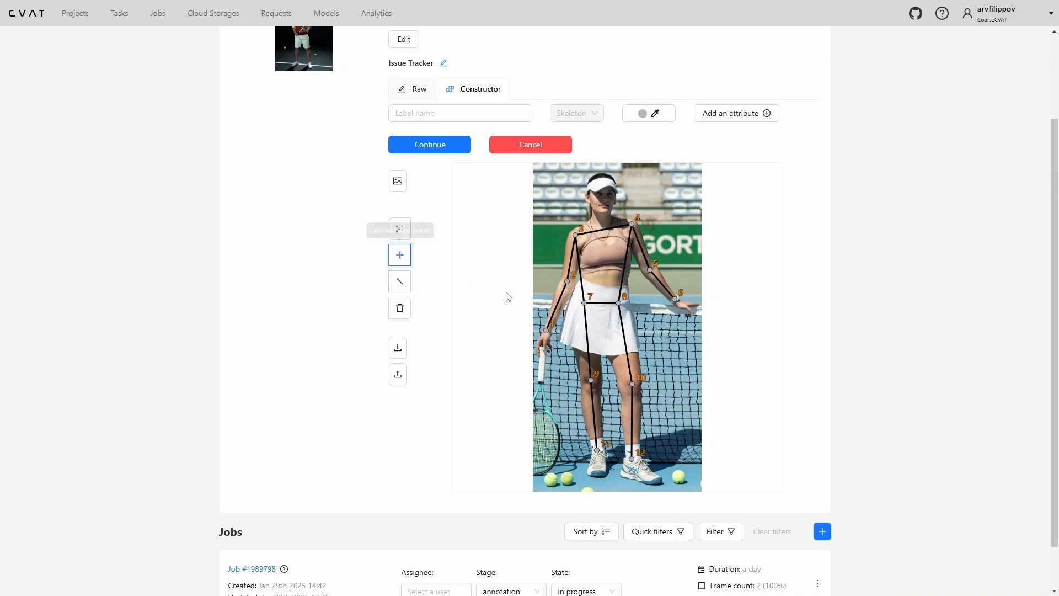
left_click_drag(584, 305, 621, 309)
Step: Configure the skeleton point on the woman's right wrist with the name Right Wrist and the colour 2C00FF
right_click(546, 330)
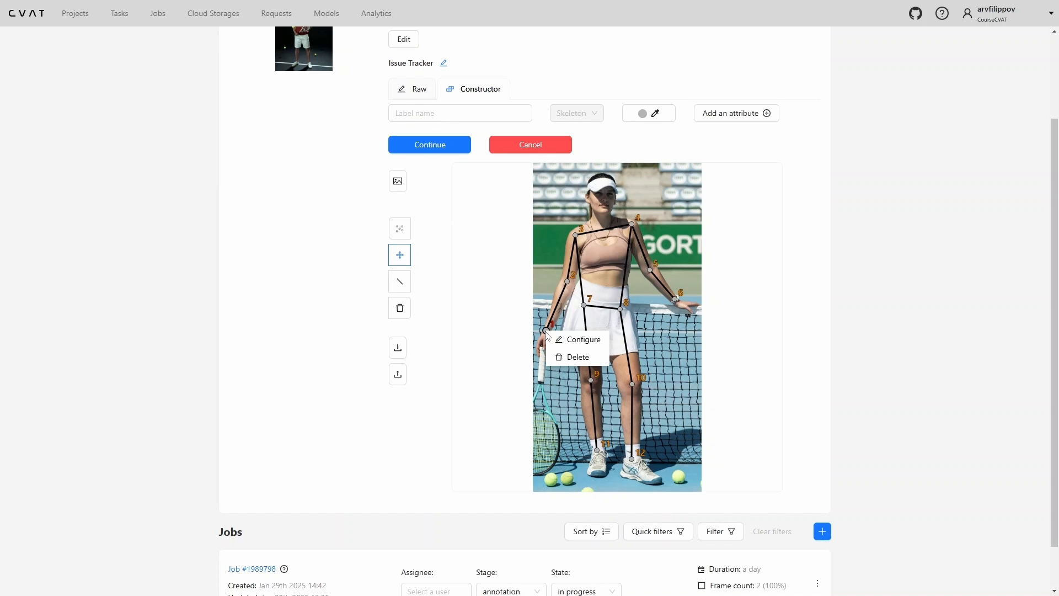
left_click(571, 337)
left_click(359, 77)
key("BackSpace")
type("Ri")
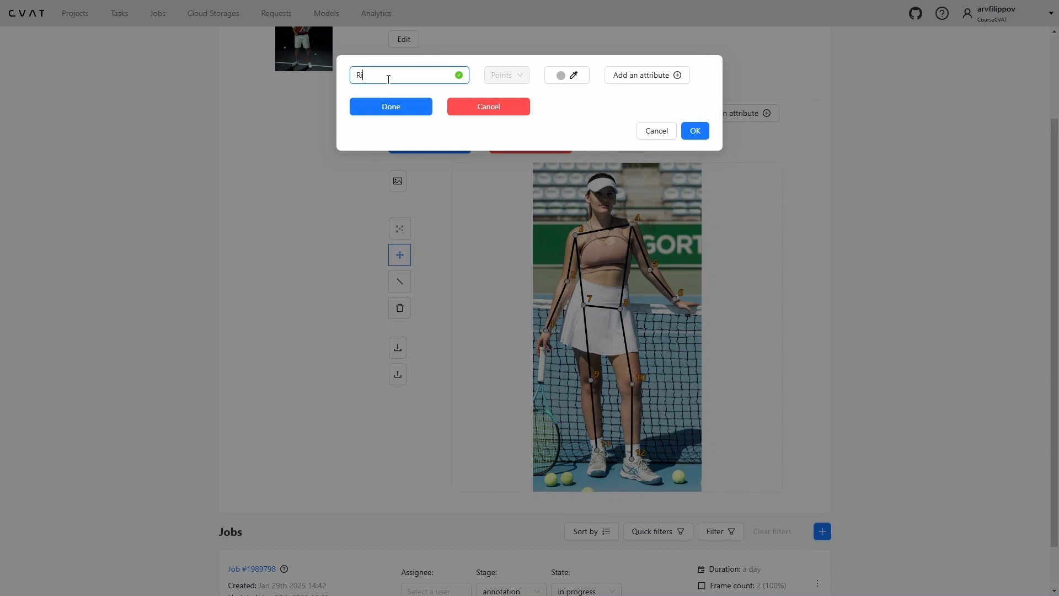
type("ght Wrist")
left_click(562, 75)
left_click(616, 137)
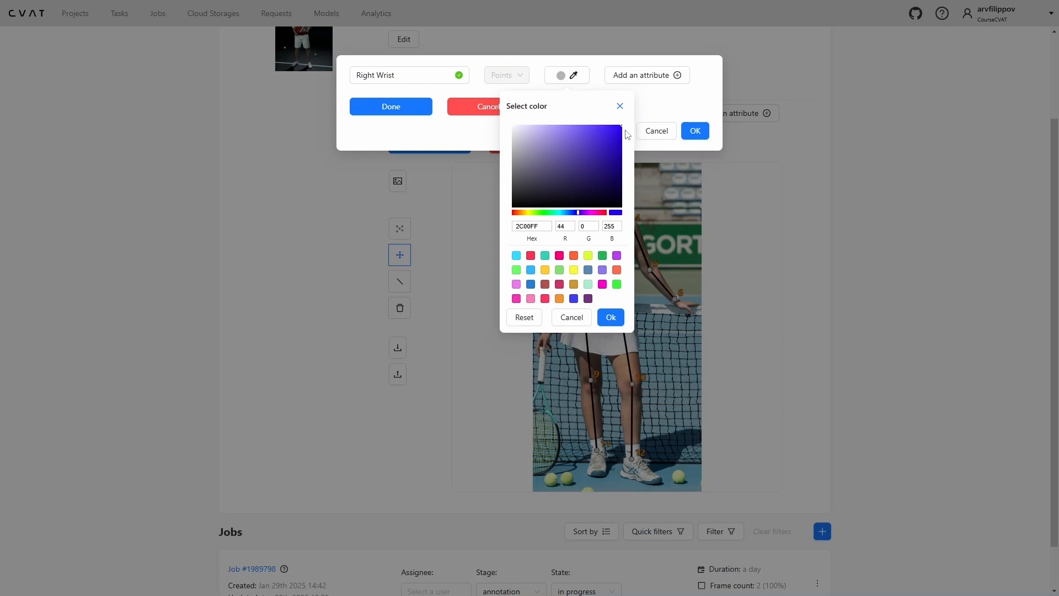
left_click(610, 317)
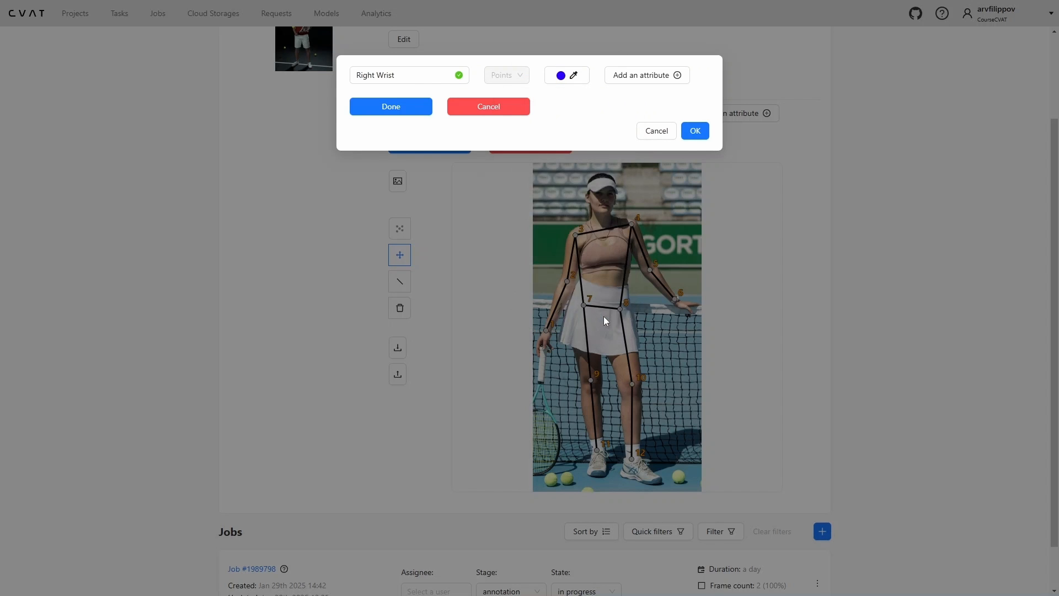
left_click(629, 80)
left_click(692, 108)
left_click(407, 115)
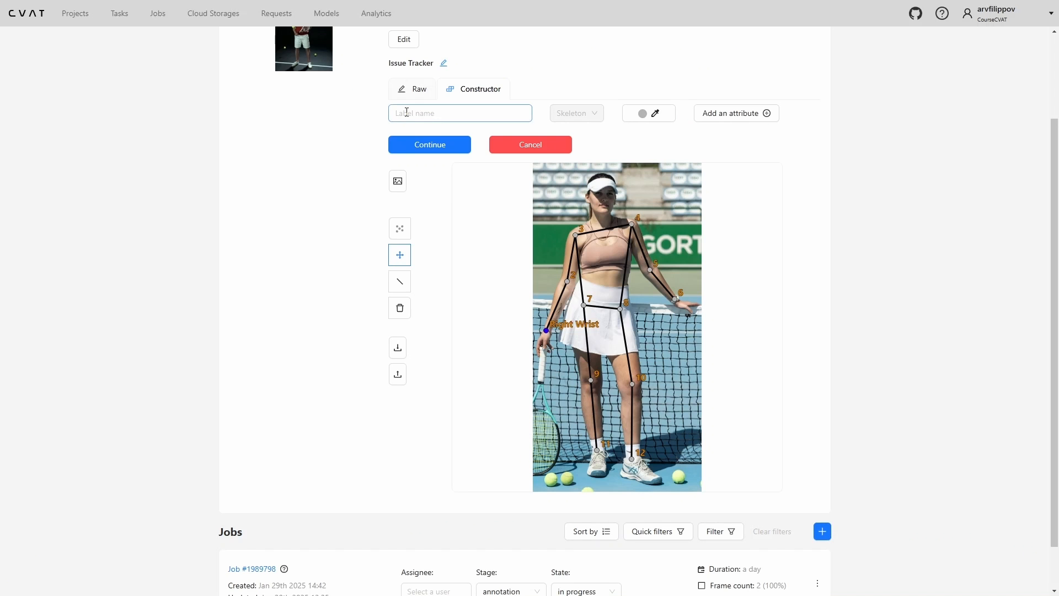
Step: Rename skeleton point 2 as Right Elbow and point 3 as Right Shoulder
right_click(567, 280)
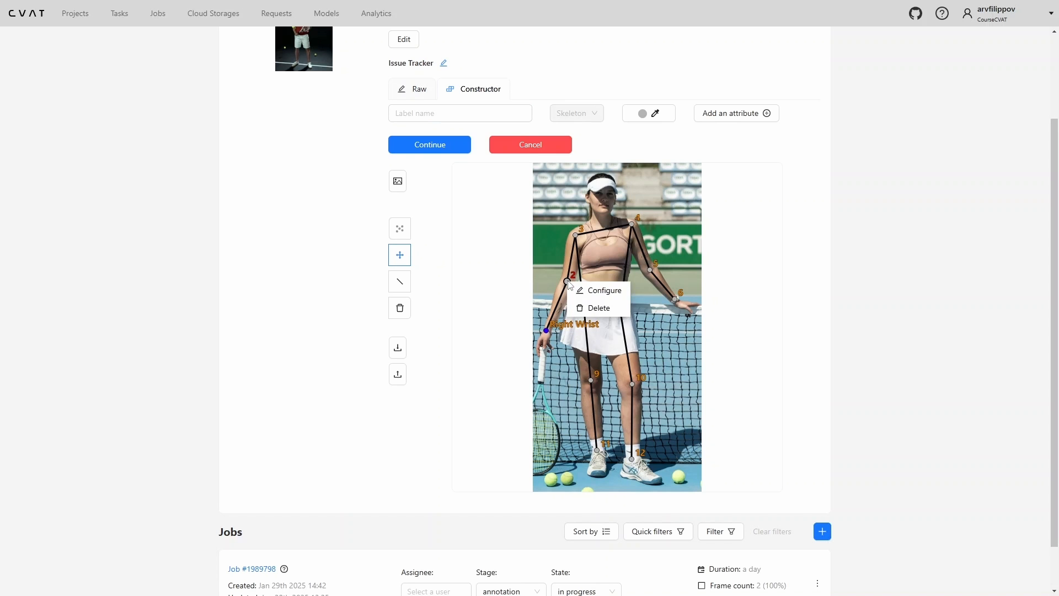
left_click(601, 289)
type("Right Elbow")
left_click(411, 110)
type("Right Shoulder")
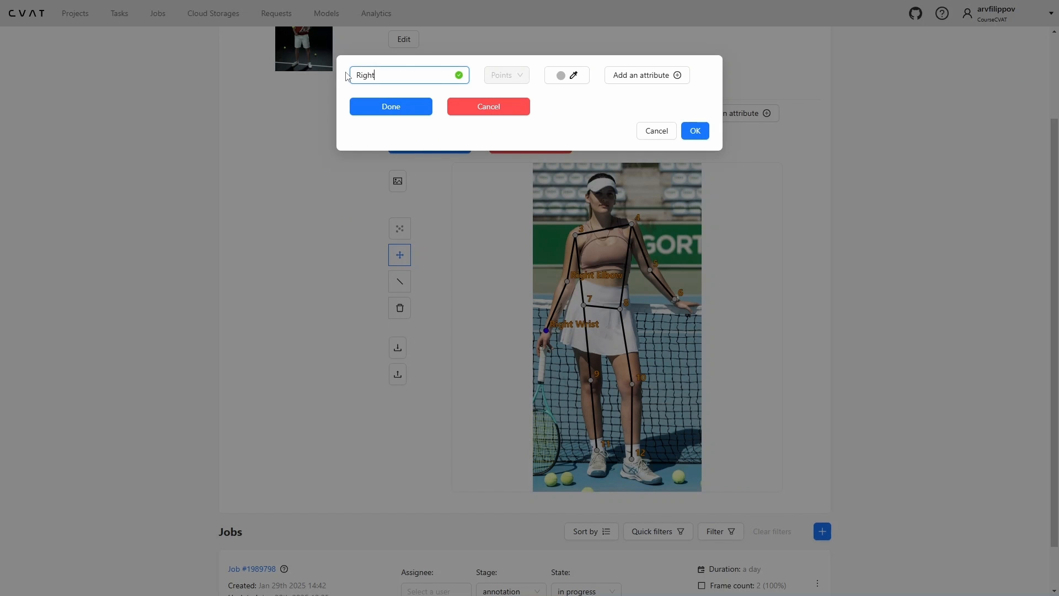
left_click(380, 110)
Step: Rename skeleton points 4, 5 and 6 on the woman's left arm as Left Shoulder, Left Elbow and Left Wrist
right_click(631, 223)
left_click(654, 232)
type("Left Shoulder")
left_click(379, 107)
right_click(649, 270)
left_click(672, 278)
type("Left Elbow")
left_click(379, 107)
right_click(675, 299)
left_click(692, 312)
type("Left Wrist")
left_click(381, 107)
Step: Rename skeleton point 7 as Right Hip and point 8 as Left Hip
right_click(584, 304)
left_click(606, 314)
type("Right Hip")
left_click(391, 106)
right_click(620, 308)
left_click(643, 316)
type("Left Hip")
left_click(391, 106)
Step: Rename the two knee points of the skeleton as Right Knee and Left Knee
right_click(591, 380)
left_click(612, 389)
type("Right Knee")
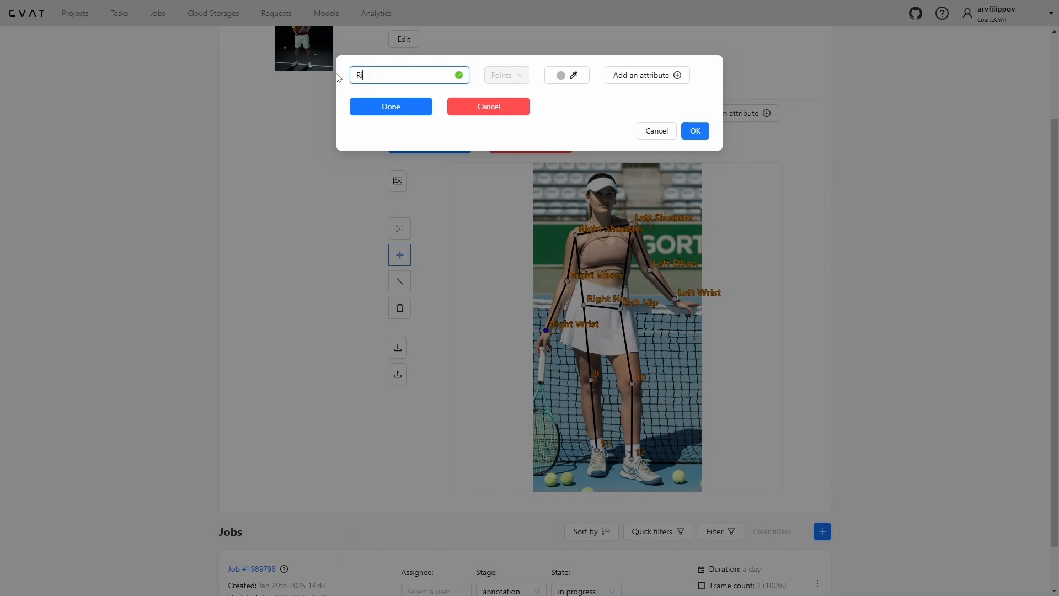
left_click(397, 111)
type("Left Knee")
left_click(397, 107)
Step: Rename the two ankle points of the skeleton as Right Ankle and Left Ankle
type("Right Ankle")
left_click(391, 106)
right_click(632, 459)
left_click(654, 468)
type("Left Ankle")
left_click(389, 110)
Step: Name the skeleton label Skeleton, save it to the task and close the skeleton setup
left_click(401, 113)
type("S")
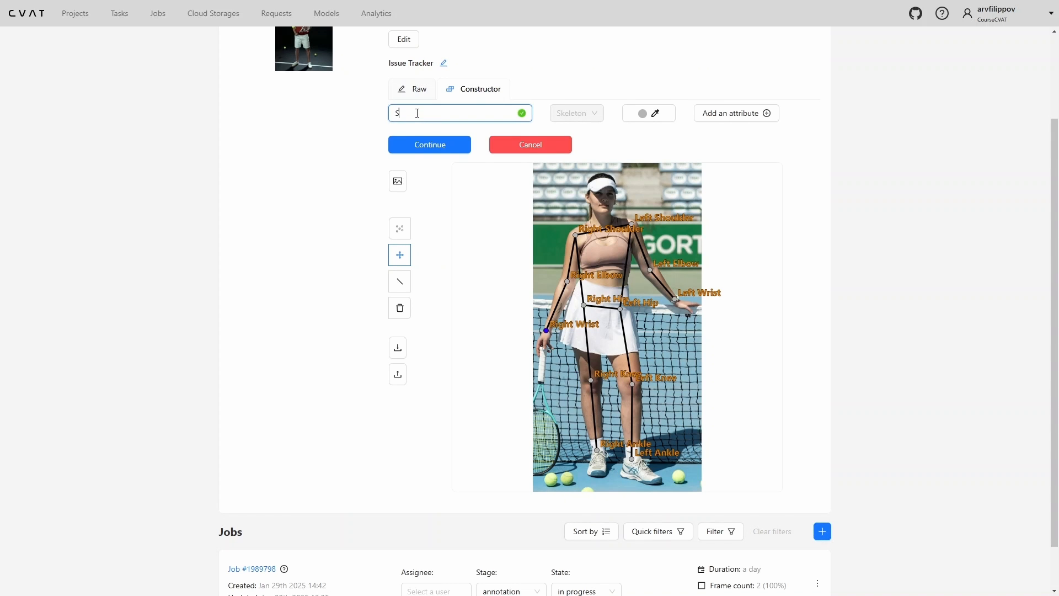
type("keleton")
left_click(429, 146)
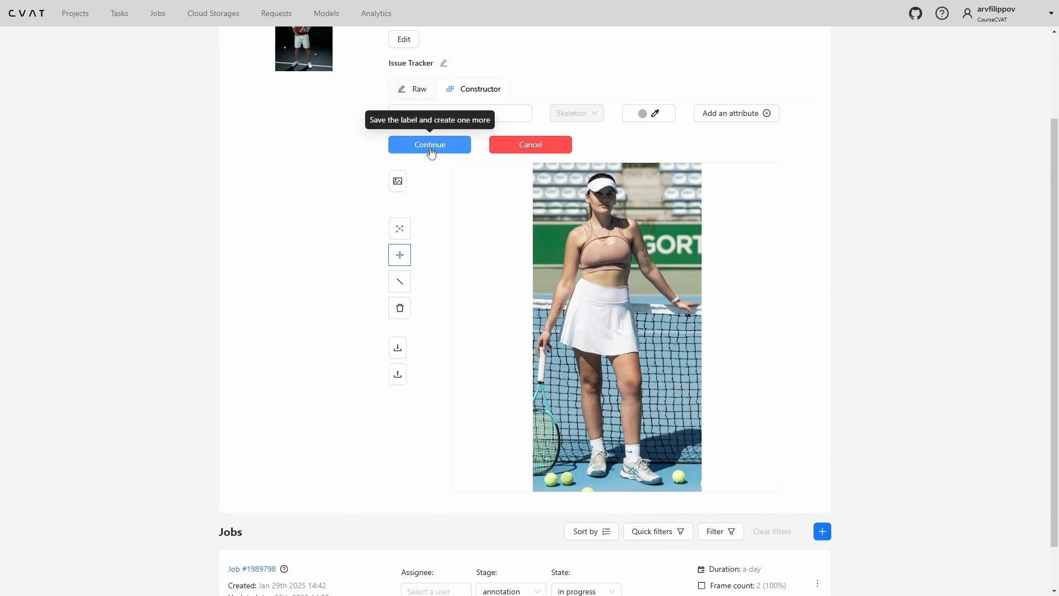
left_click(517, 154)
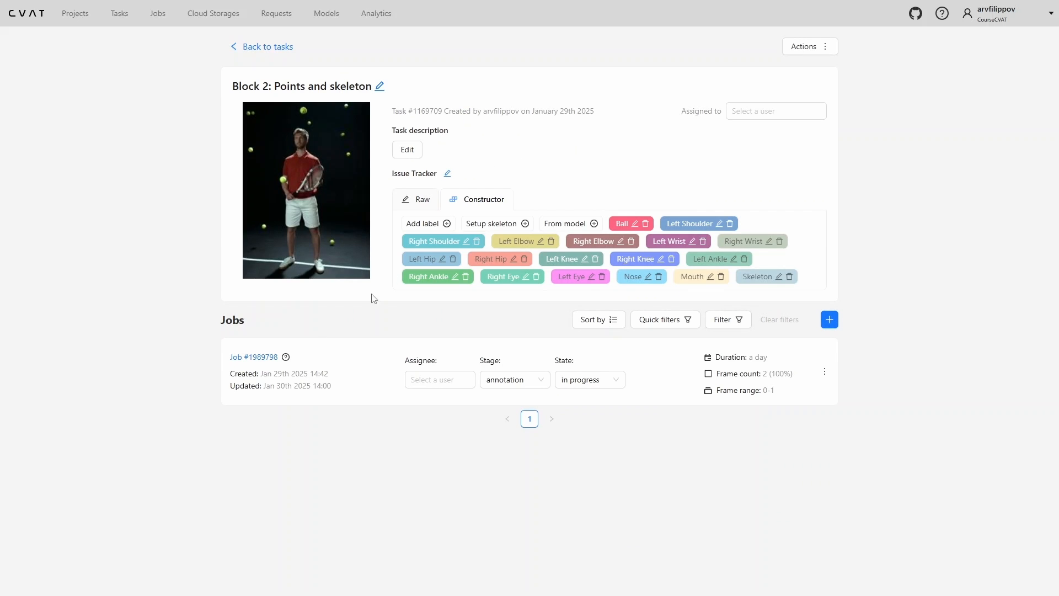
Step: Open the task's job and draw a Skeleton shape over the tennis player's body, from shoulders to ankles
left_click(270, 358)
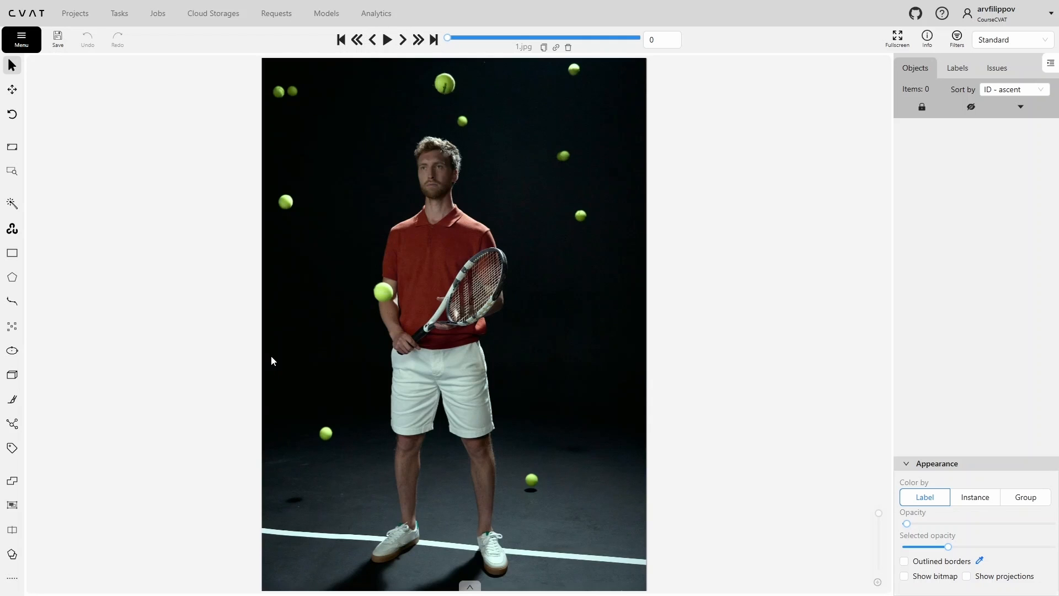
mouse_move(15, 430)
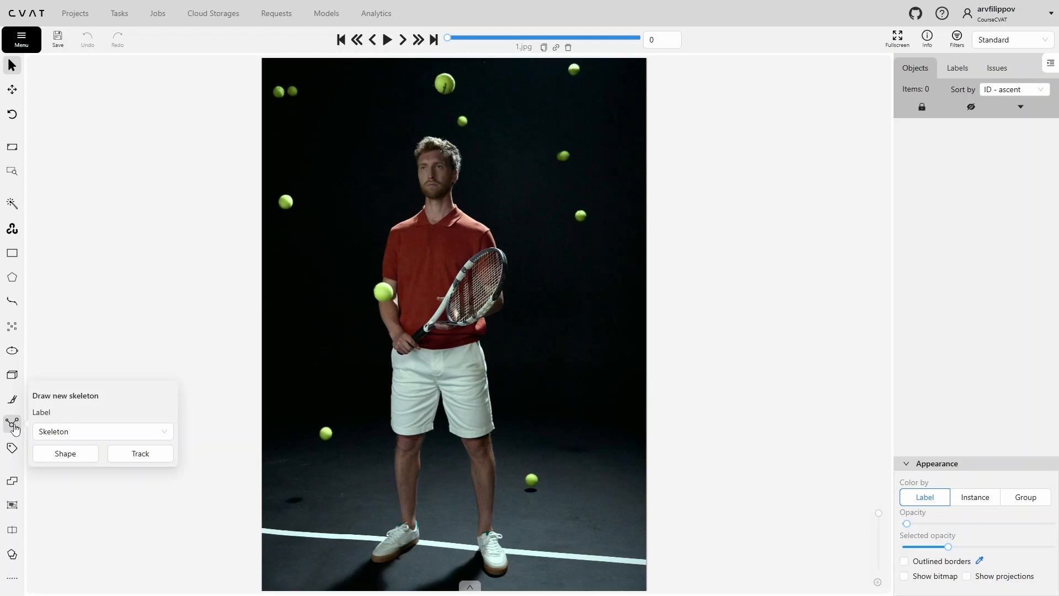
left_click(57, 452)
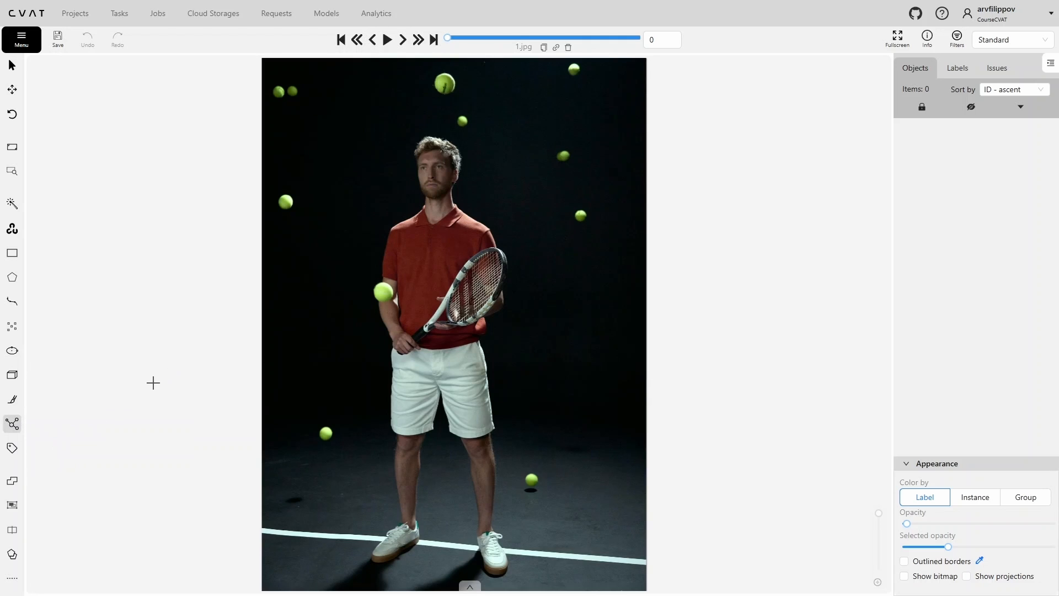
left_click_drag(364, 219, 524, 538)
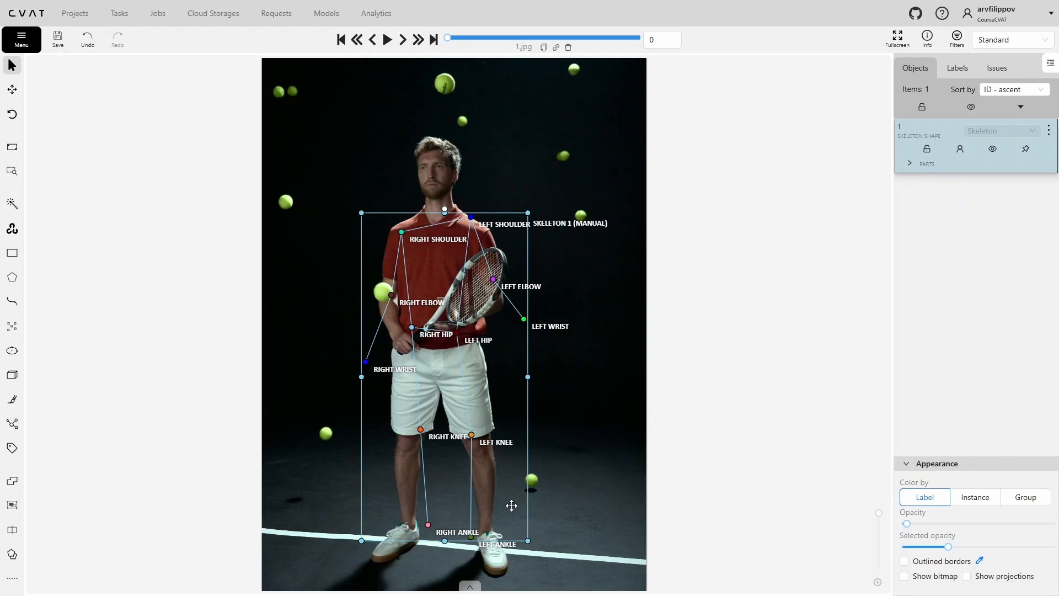
Step: Resize and rotate the skeleton to roughly match the player's pose and pin it in place
left_click_drag(503, 369, 530, 382)
left_click_drag(533, 544, 536, 546)
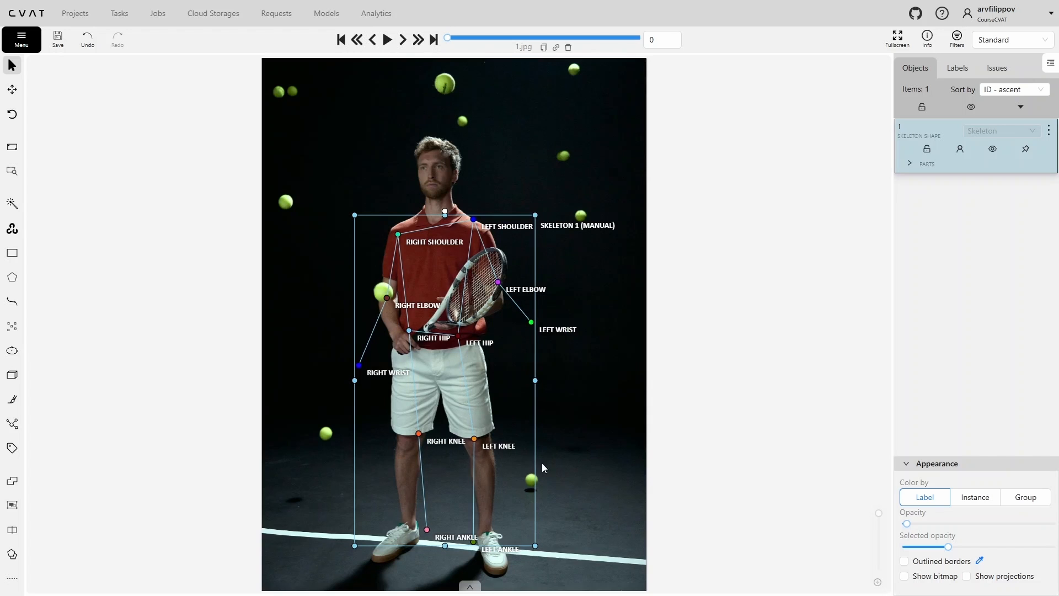
left_click_drag(444, 211, 232, 368)
left_click_drag(545, 276, 719, 361)
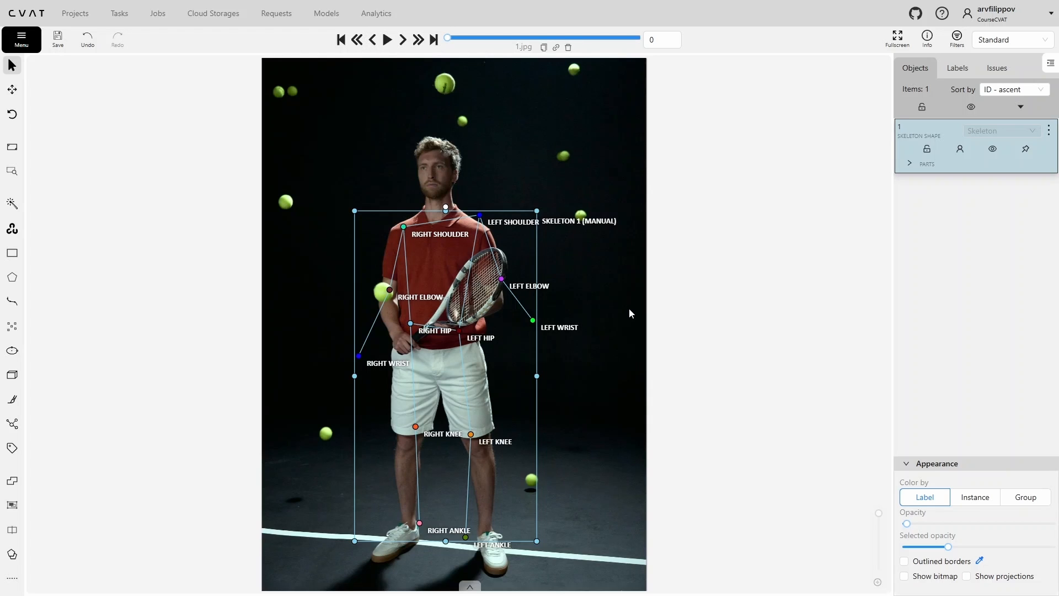
right_click(515, 243)
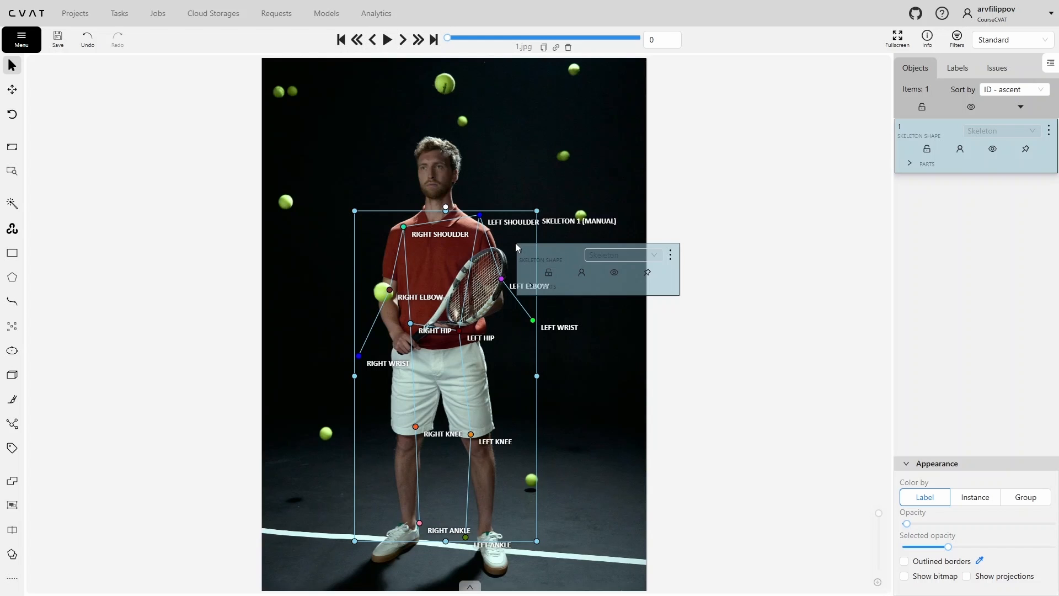
left_click(648, 275)
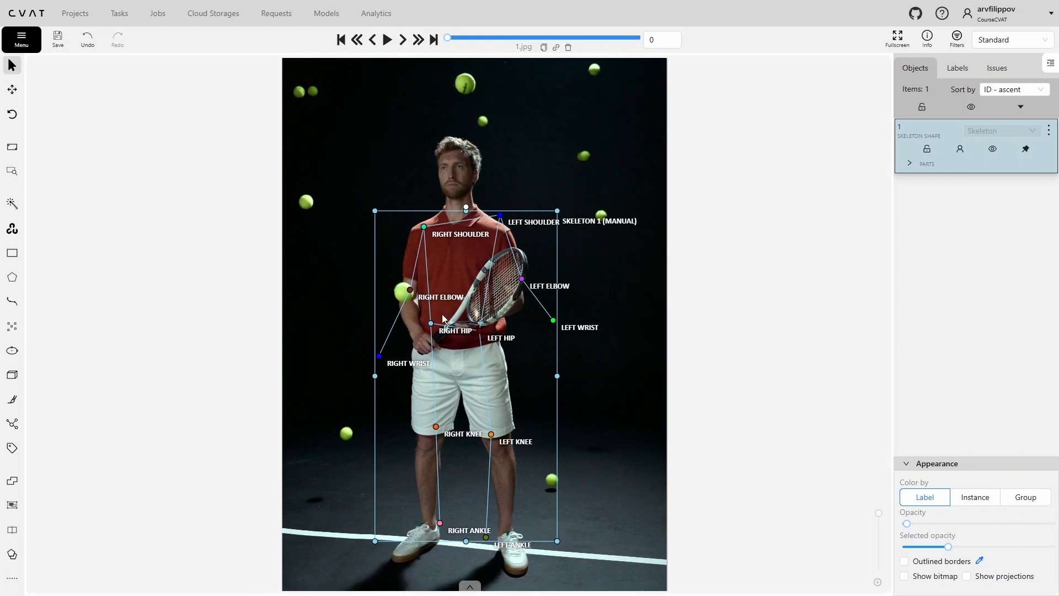
Step: Place the skeleton's wrist, elbow, shoulder and hip points on the player's matching joints
scroll(385, 377, "up", 5)
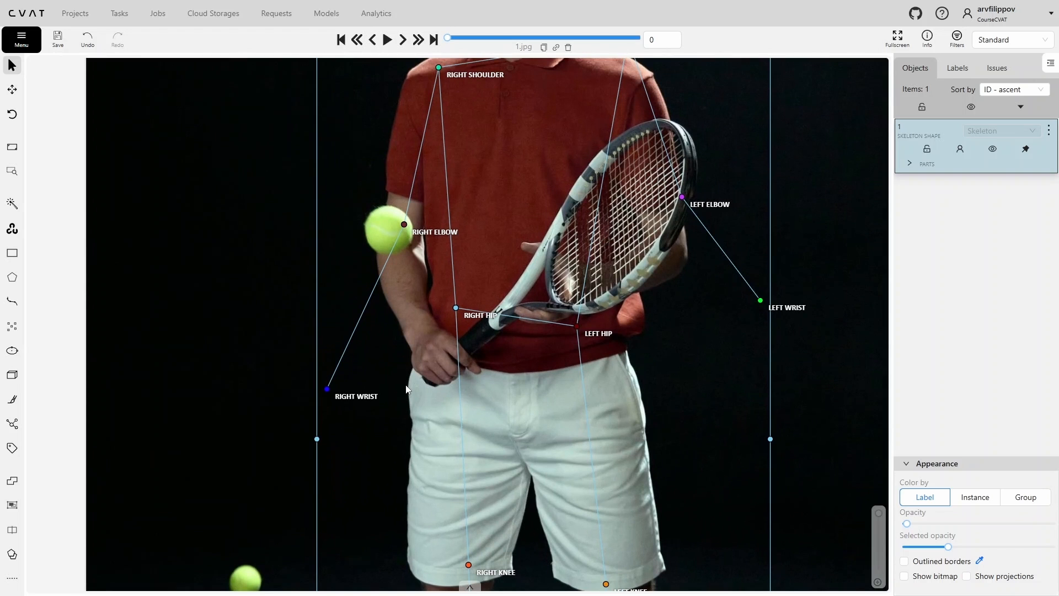
left_click_drag(328, 393, 423, 338)
left_click_drag(436, 83, 374, 309)
left_click_drag(579, 260, 582, 309)
left_click_drag(634, 435, 607, 282)
left_click_drag(605, 266, 598, 325)
left_click_drag(684, 369, 525, 352)
left_click_drag(508, 420, 559, 292)
left_click_drag(432, 249, 430, 317)
left_click_drag(553, 267, 564, 319)
Step: Place the skeleton's knee and ankle points on the player's knees and ankles, and fit the whole image in view
left_click_drag(512, 485, 557, 221)
left_click_drag(488, 242, 472, 278)
left_click_drag(498, 481, 472, 491)
left_click_drag(625, 261, 640, 286)
left_click_drag(612, 516, 662, 500)
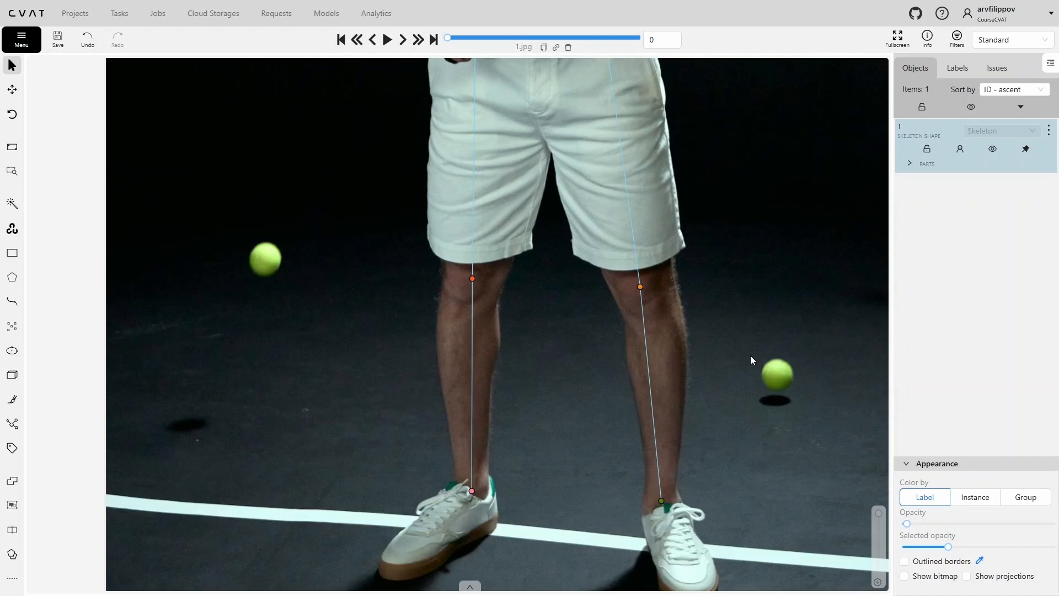
double_click(750, 355)
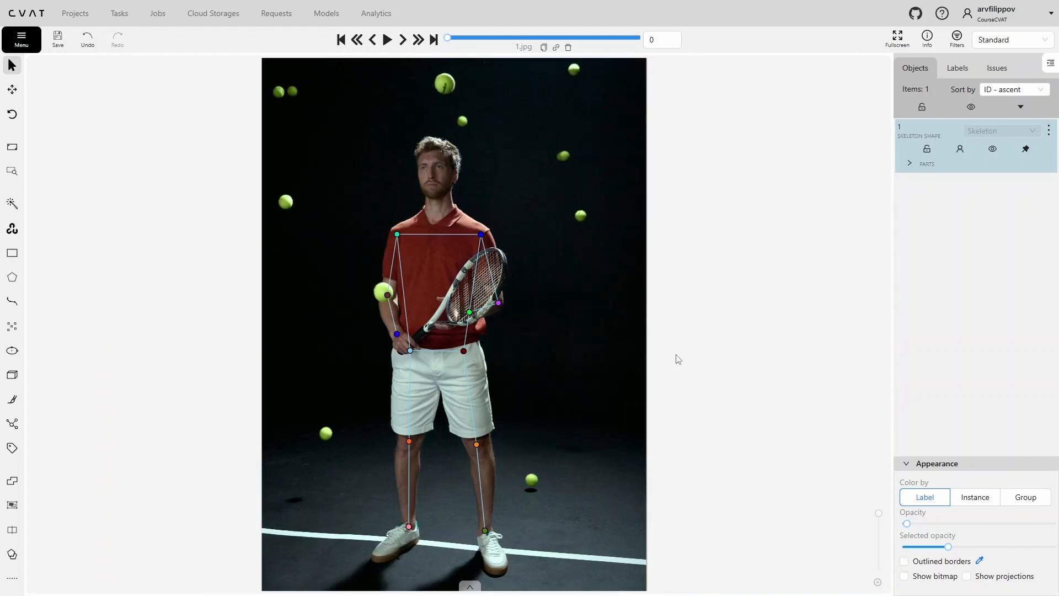
Step: Toggle the whole skeleton's occluded property and its hidden property on and off again
right_click(489, 381)
left_click_drag(517, 397, 546, 271)
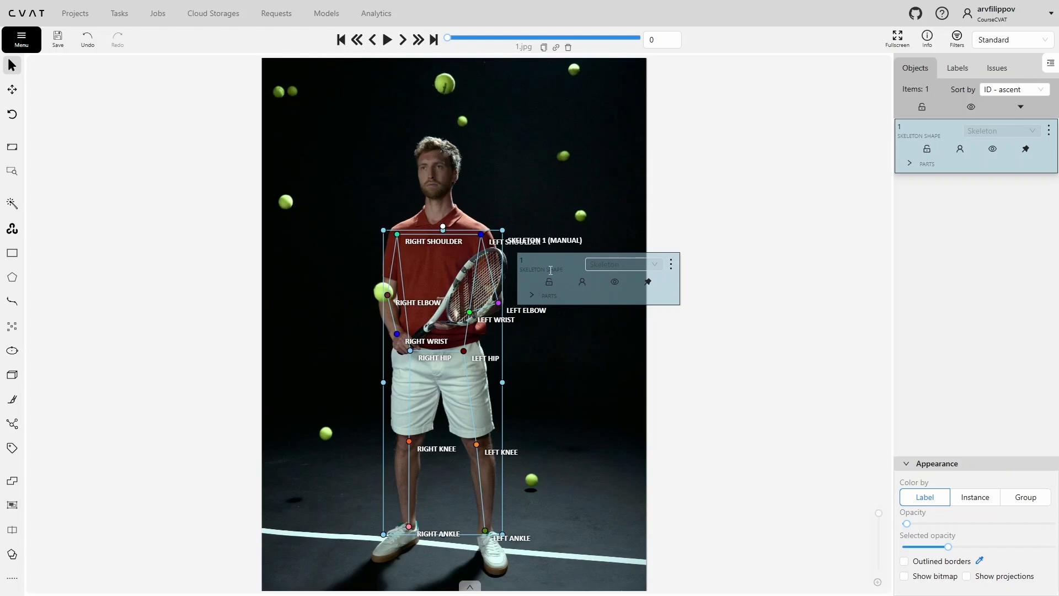
left_click(582, 283)
left_click(581, 284)
left_click(614, 284)
left_click(614, 284)
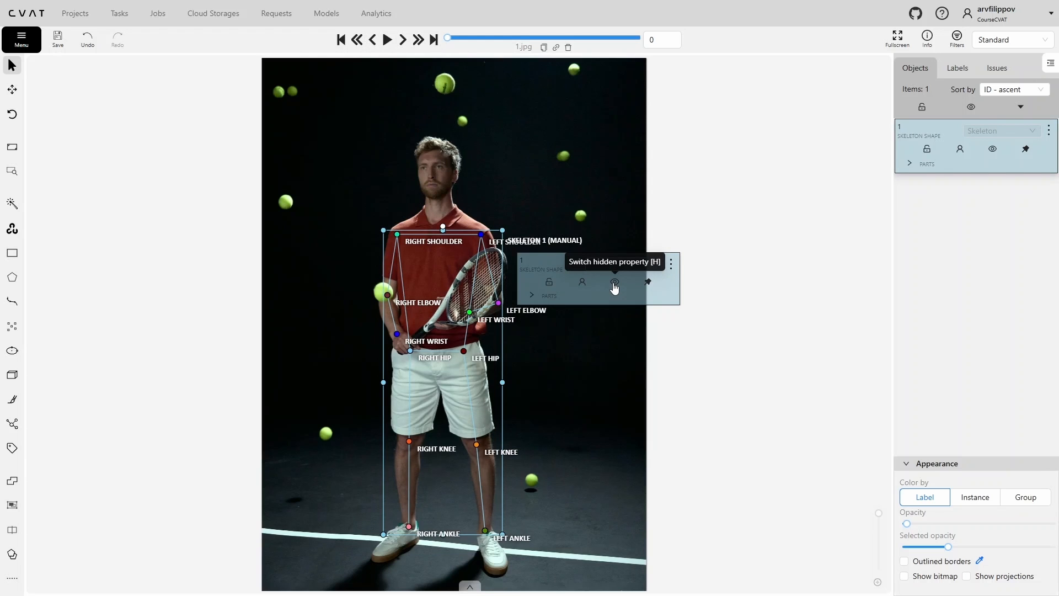
Step: Expand the skeleton's parts, hide the Left Shoulder point and set the Right Shoulder point as outside
left_click(549, 295)
left_click_drag(554, 259, 595, 169)
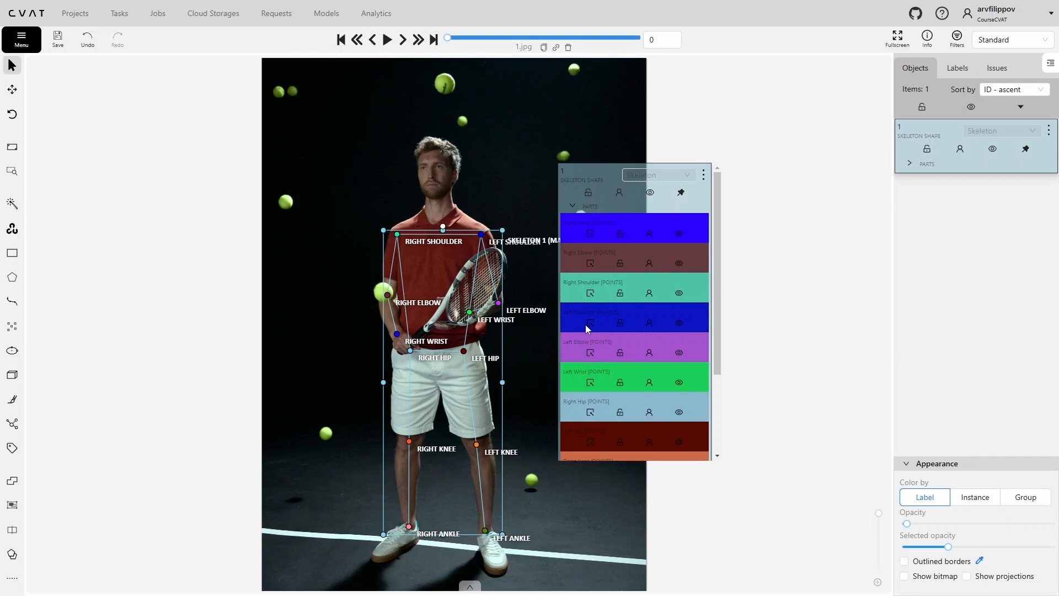
left_click(679, 322)
left_click(589, 301)
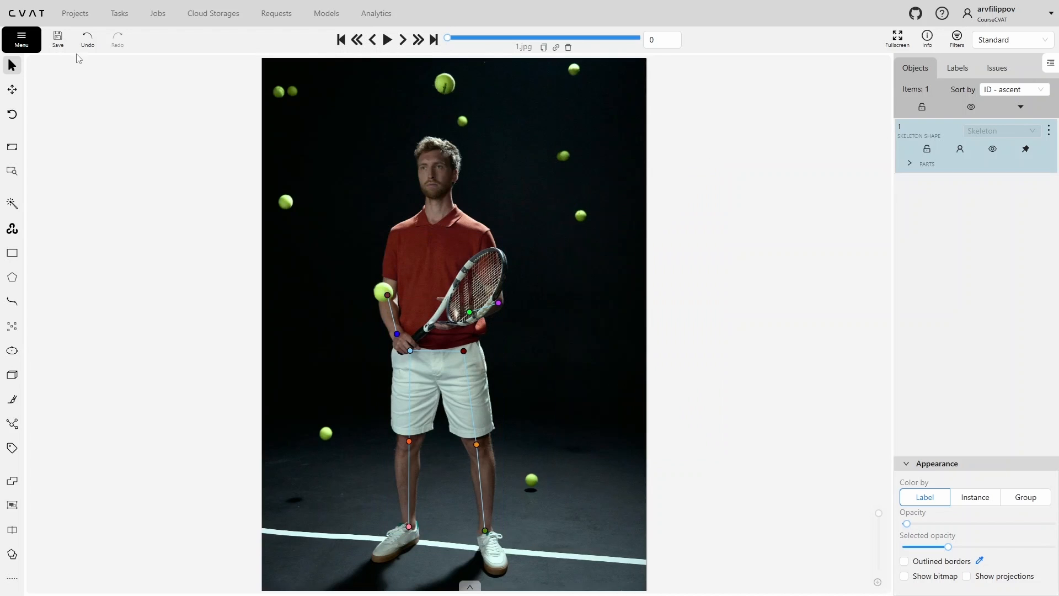
Step: Save the annotations, return to the task page and reopen the job
left_click(57, 39)
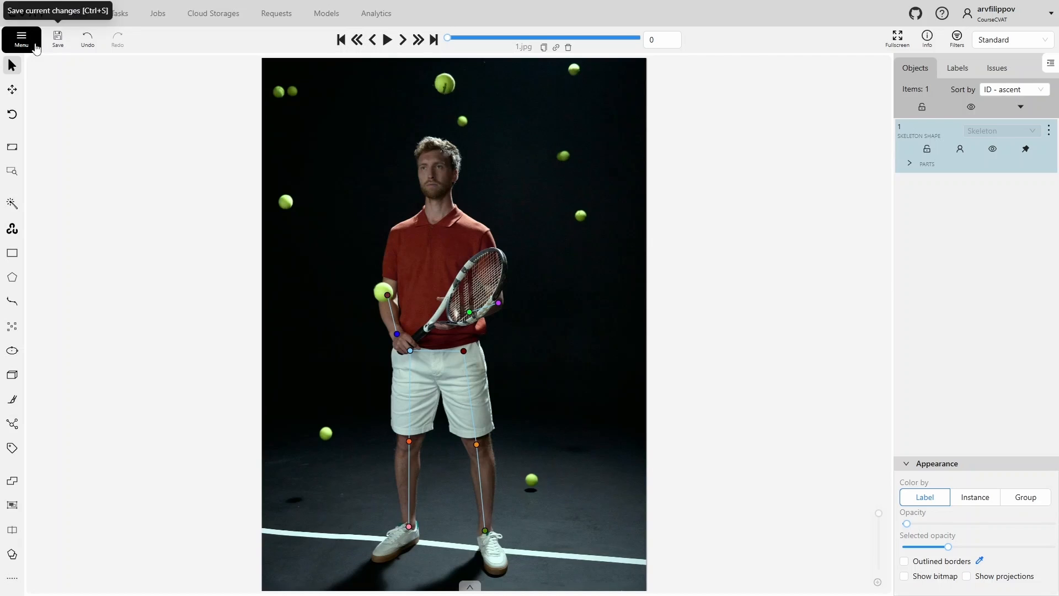
left_click(21, 39)
left_click(43, 156)
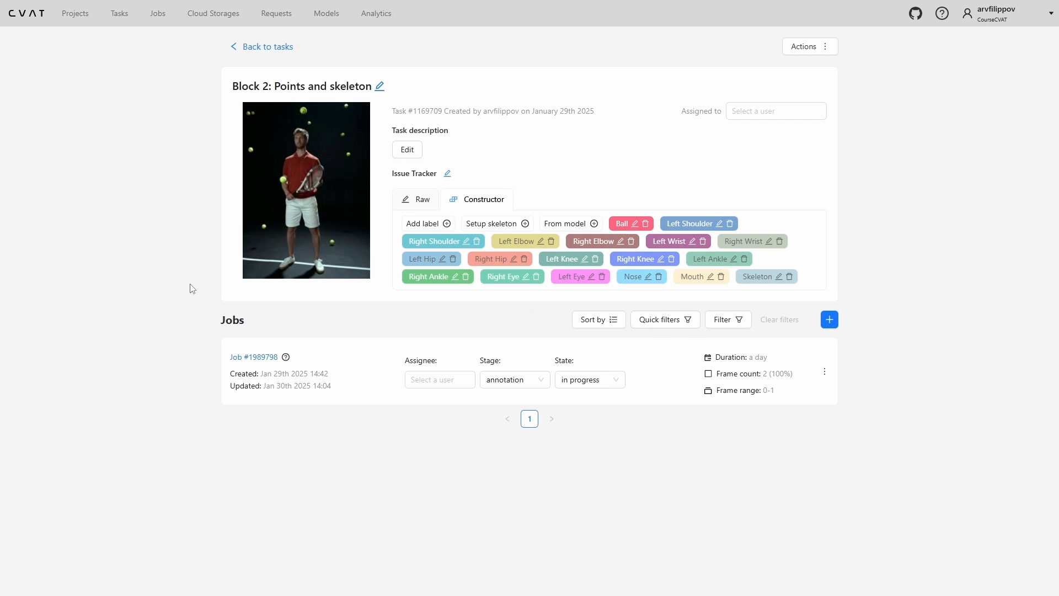
left_click(253, 361)
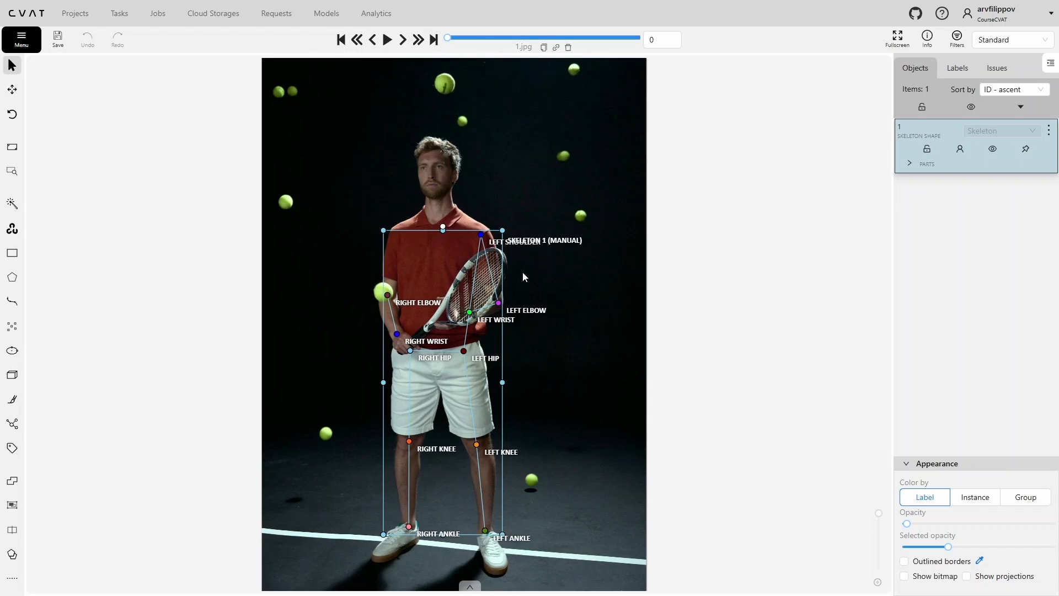
Step: Switch off the outside property of the skeleton's Right Shoulder point
right_click(444, 264)
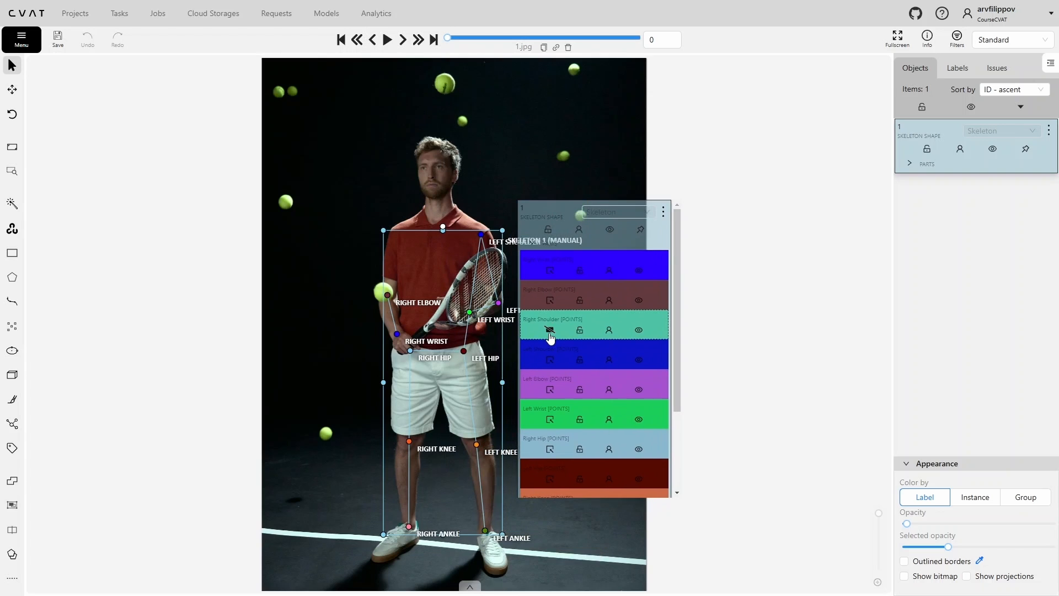
left_click(550, 331)
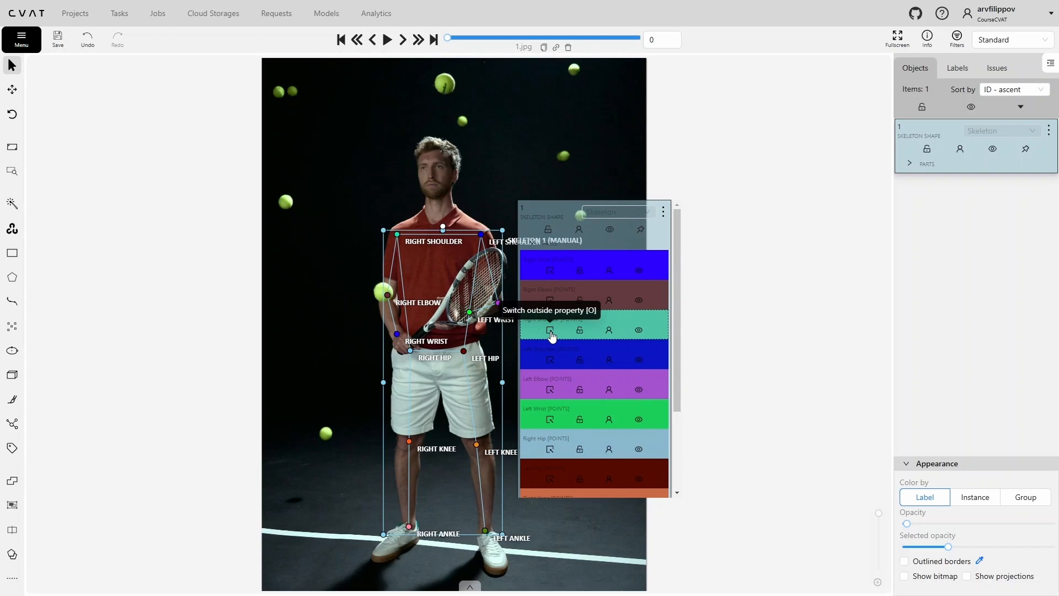
left_click(334, 241)
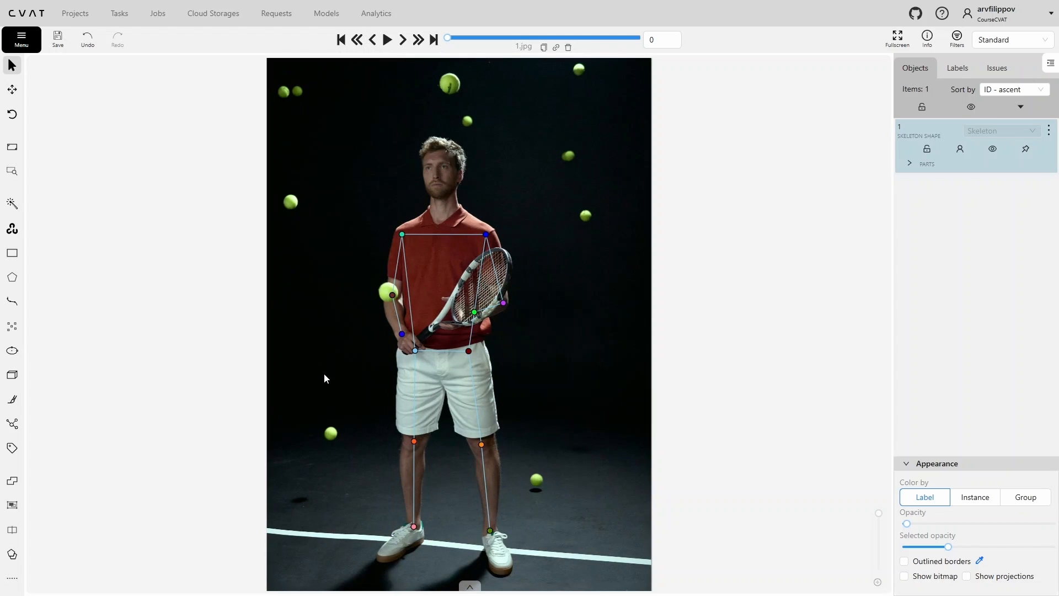
Step: Draw a Person rectangle shape by two points around the tennis player and fit its side edge to the racket
mouse_move(12, 253)
left_click(61, 241)
type("pers")
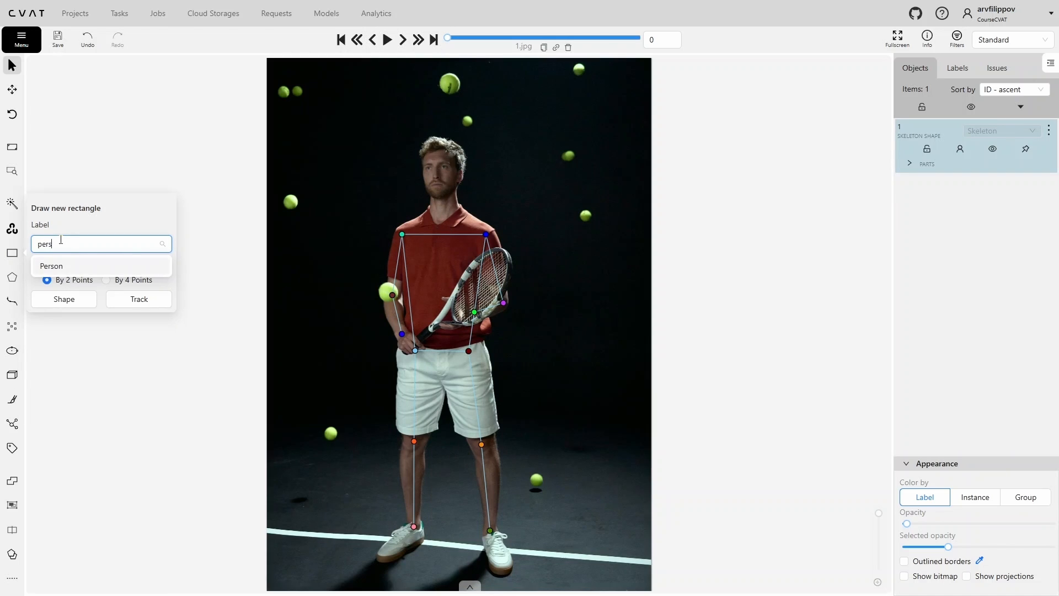
left_click(55, 266)
left_click(64, 299)
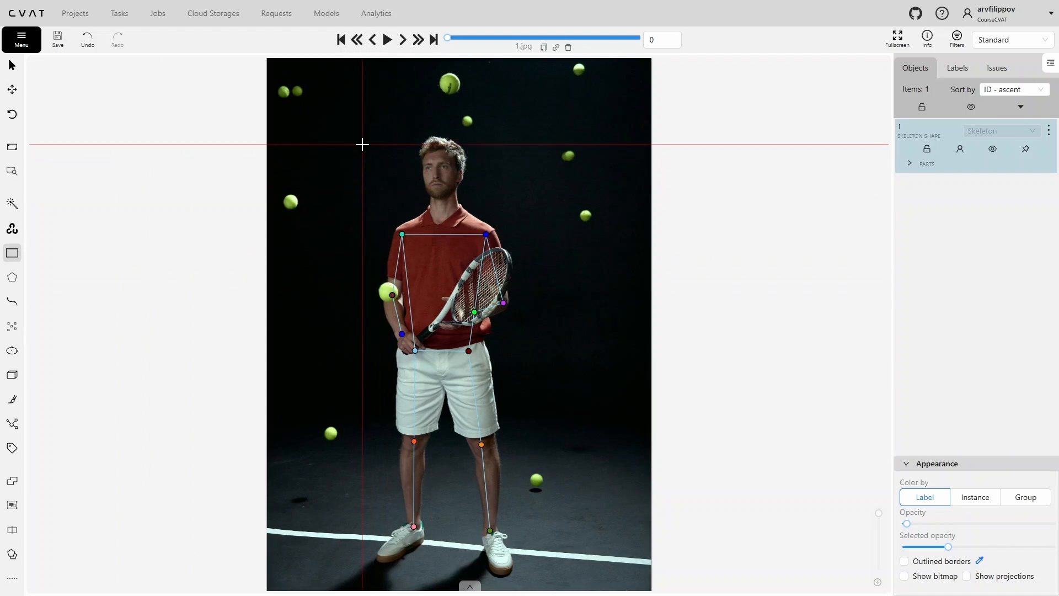
left_click(376, 135)
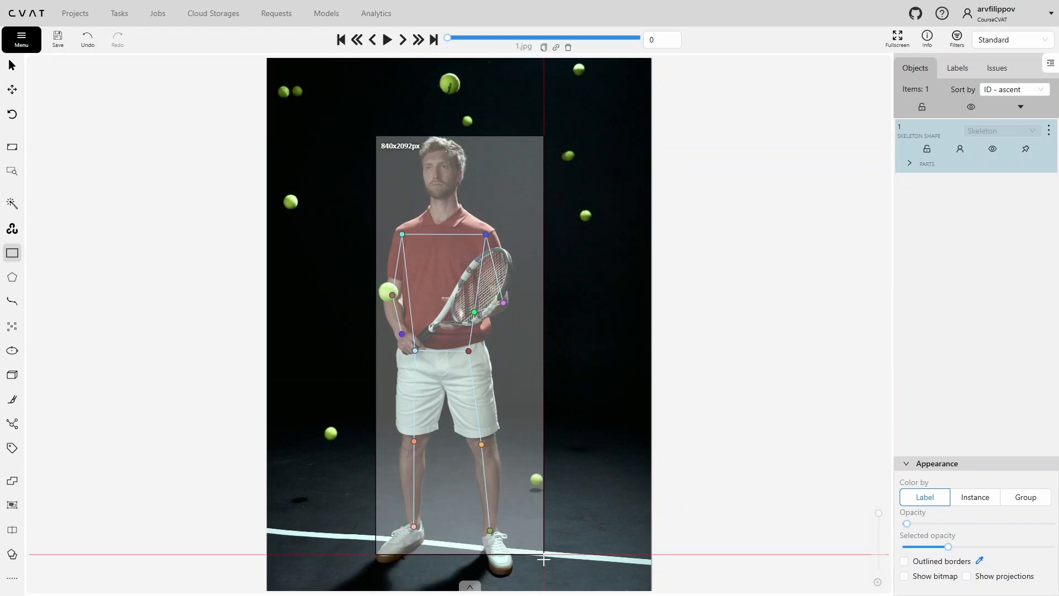
left_click(534, 576)
left_click_drag(534, 356, 514, 359)
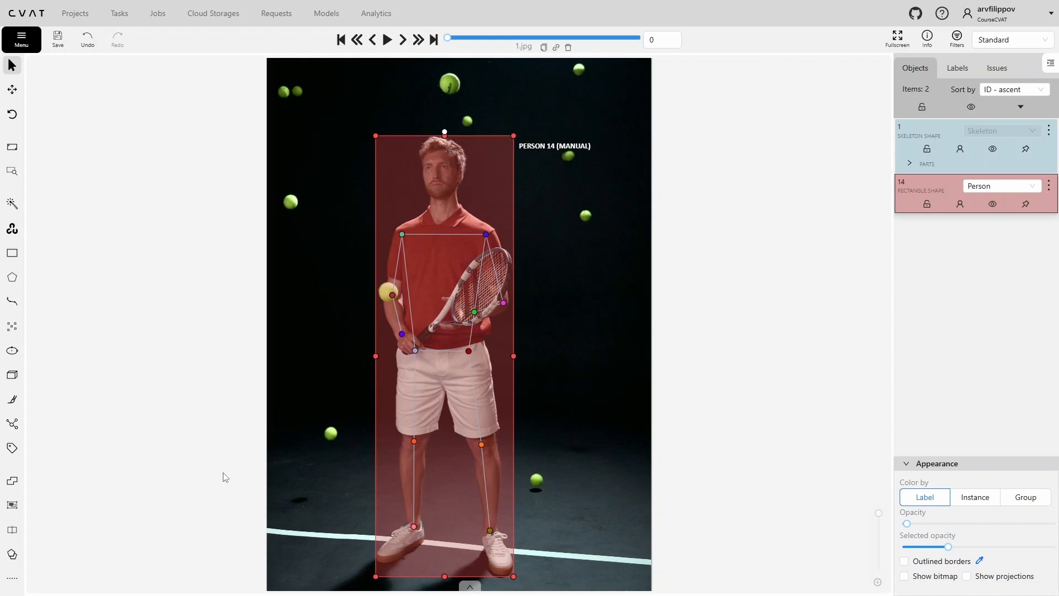
Step: Group the player's skeleton with the Person rectangle and color the objects by group
left_click(13, 506)
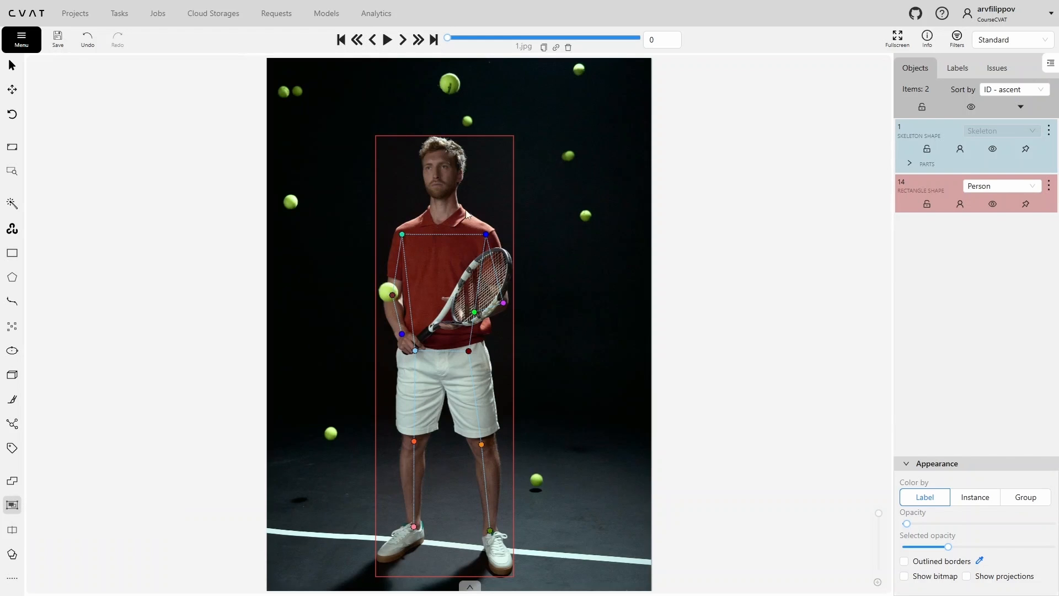
left_click(484, 203)
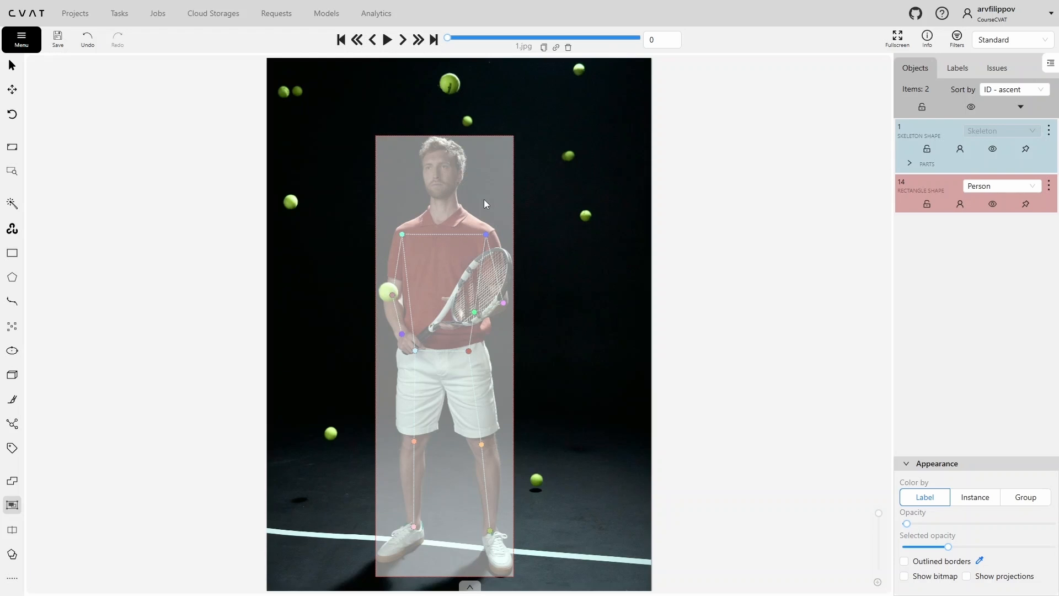
key("g")
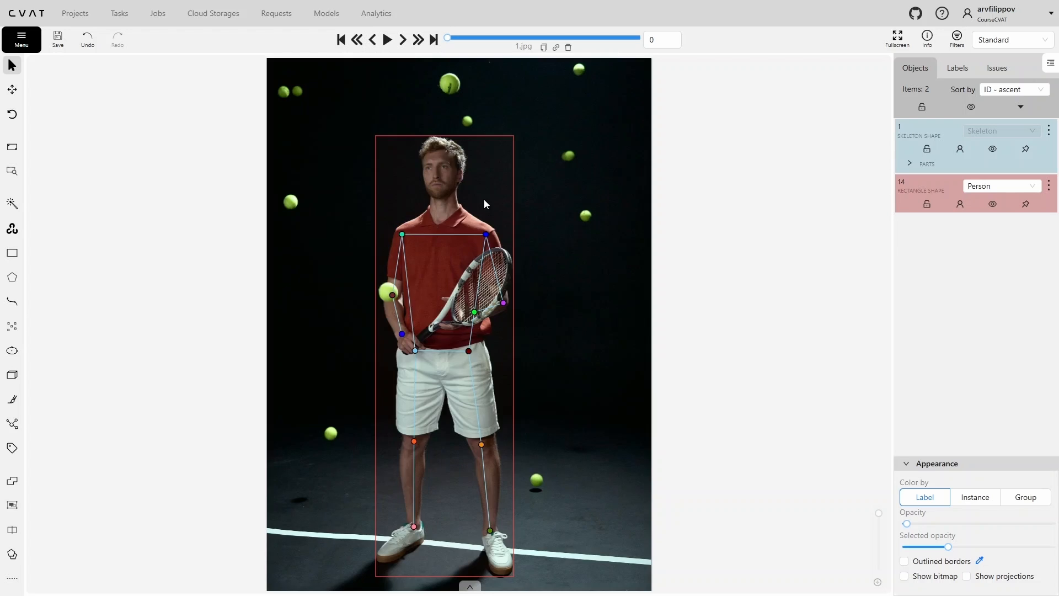
left_click(1009, 499)
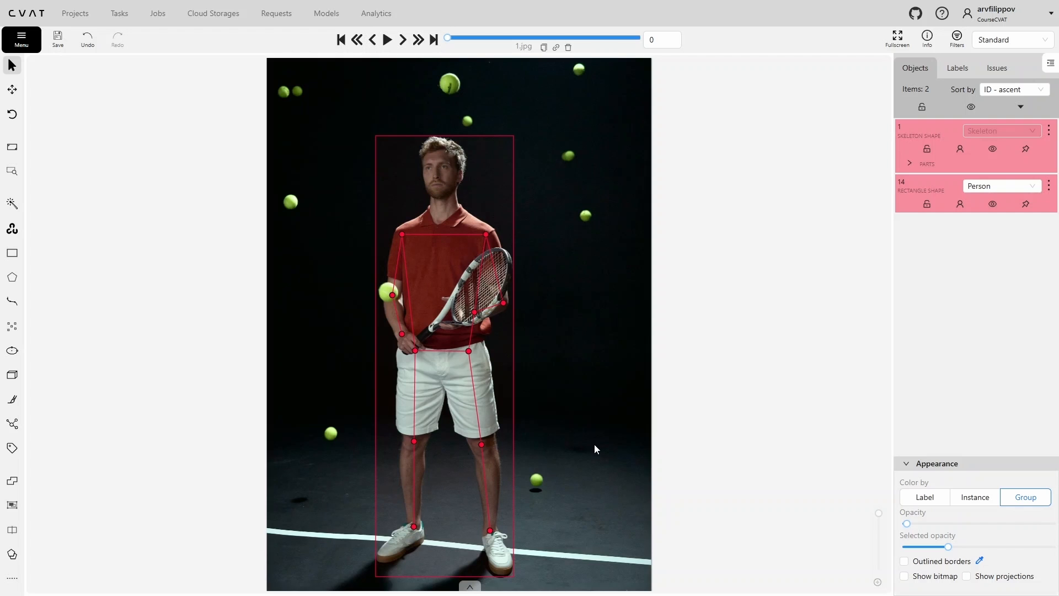
Step: Draw two small Person rectangles, one below the other, in the dark area beside the player
mouse_move(13, 259)
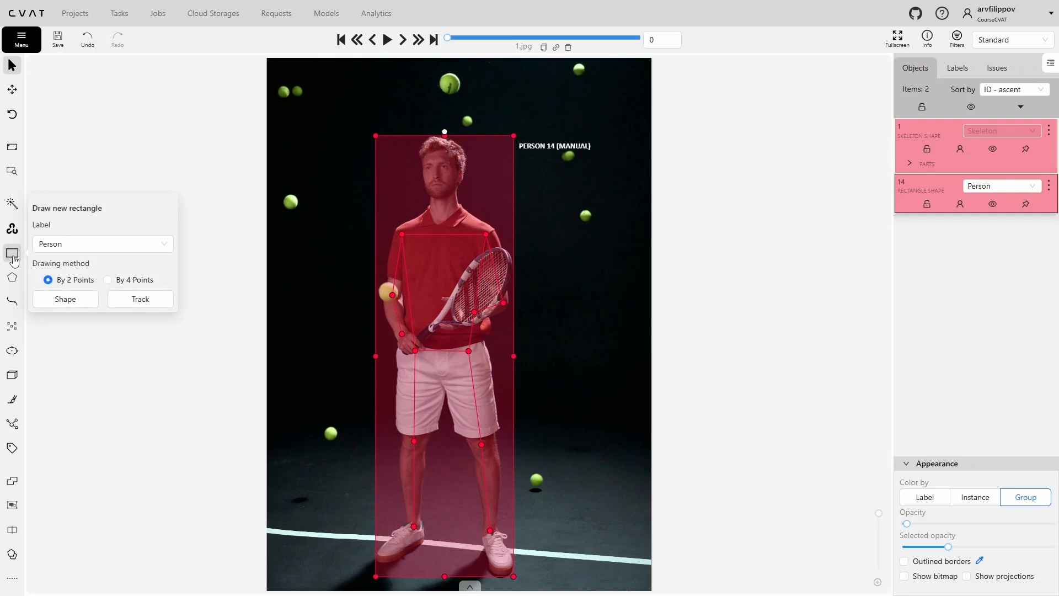
left_click(55, 302)
left_click(293, 237)
left_click(342, 305)
key("n")
left_click(294, 312)
left_click(343, 369)
Step: Draw a small Skeleton shape below the two small rectangles
mouse_move(12, 423)
left_click(64, 449)
left_click(288, 392)
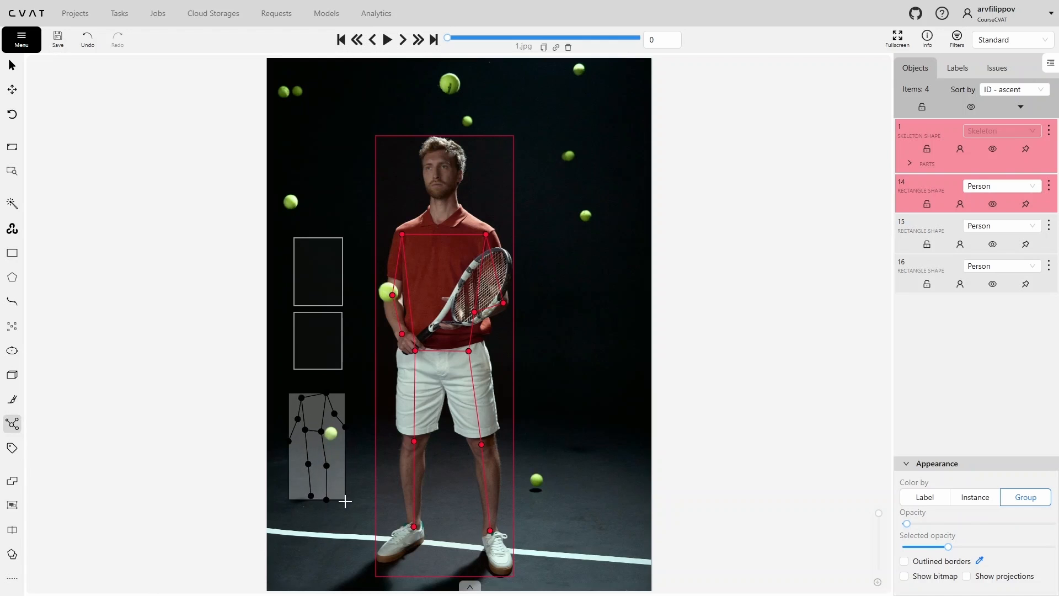
left_click(353, 508)
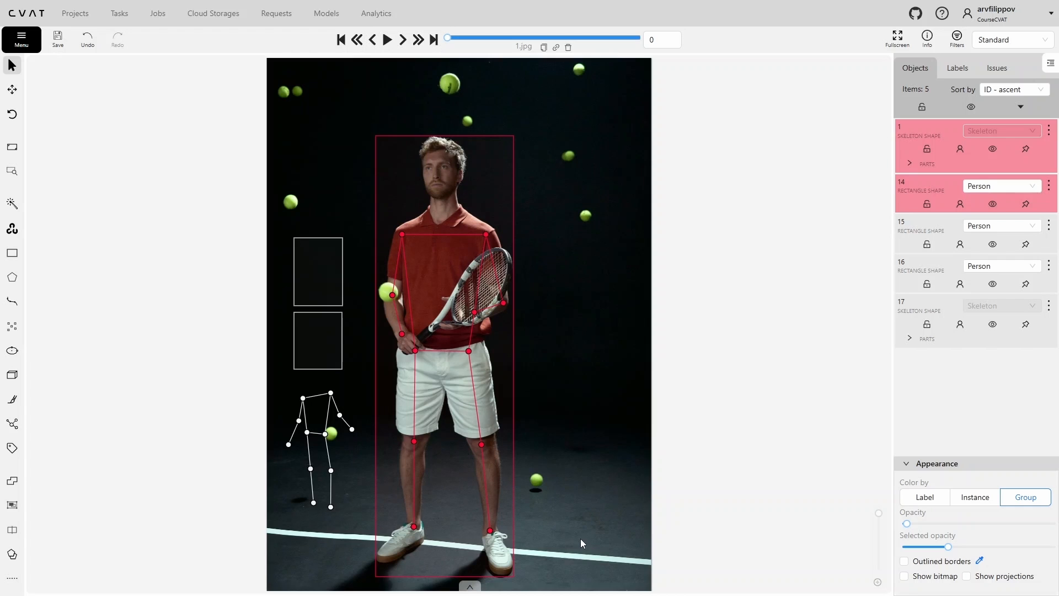
Step: Group all rectangles and skeletons in the image into one group
key("g")
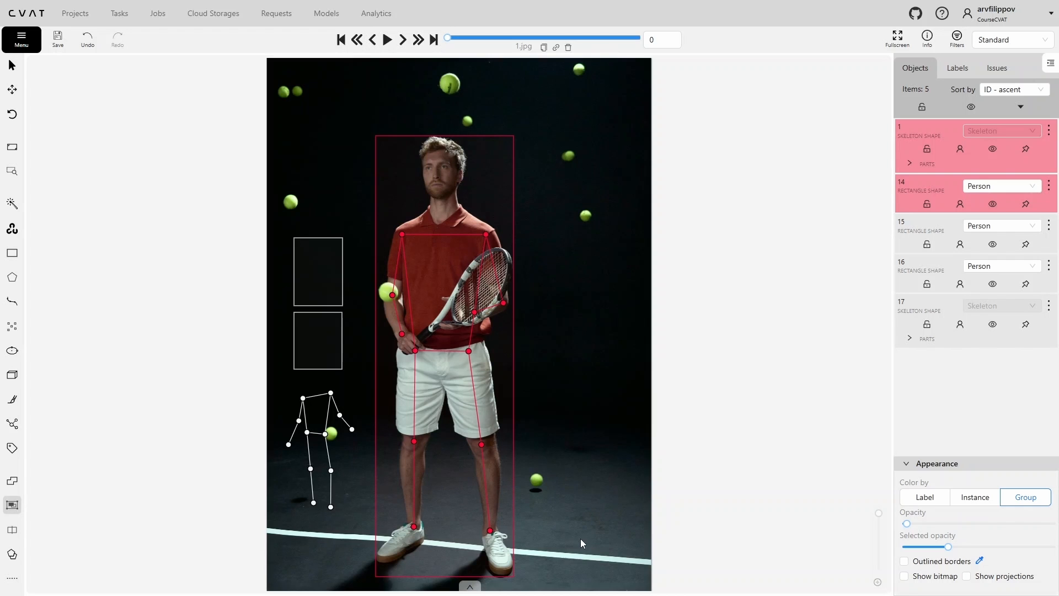
left_click_drag(274, 110, 549, 587)
key("g")
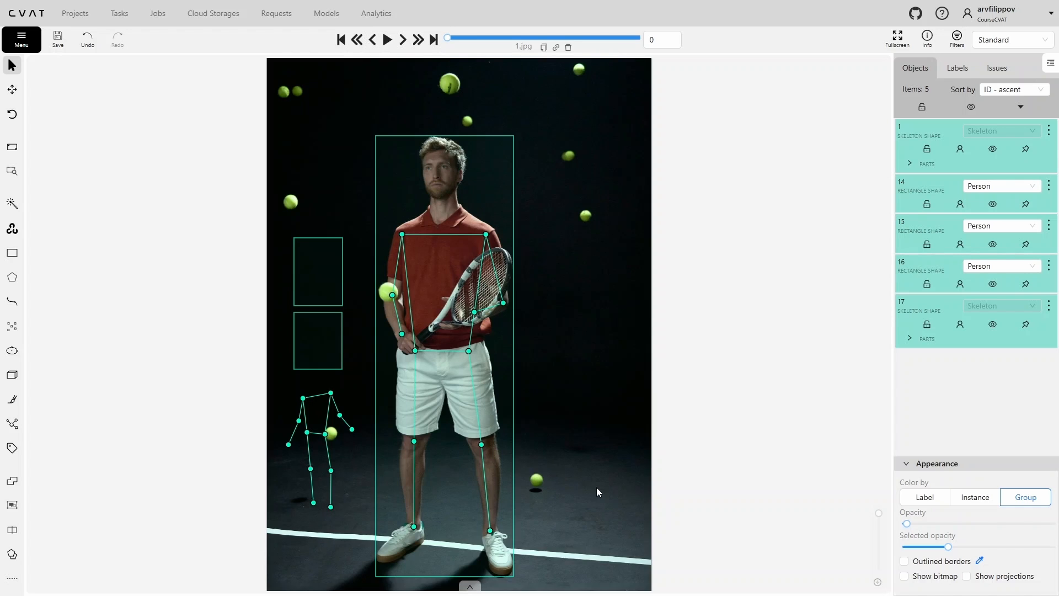
Step: Remove the two small Person rectangles and the small skeleton from the group they share with the player's shapes
key("g")
left_click_drag(279, 220, 367, 535)
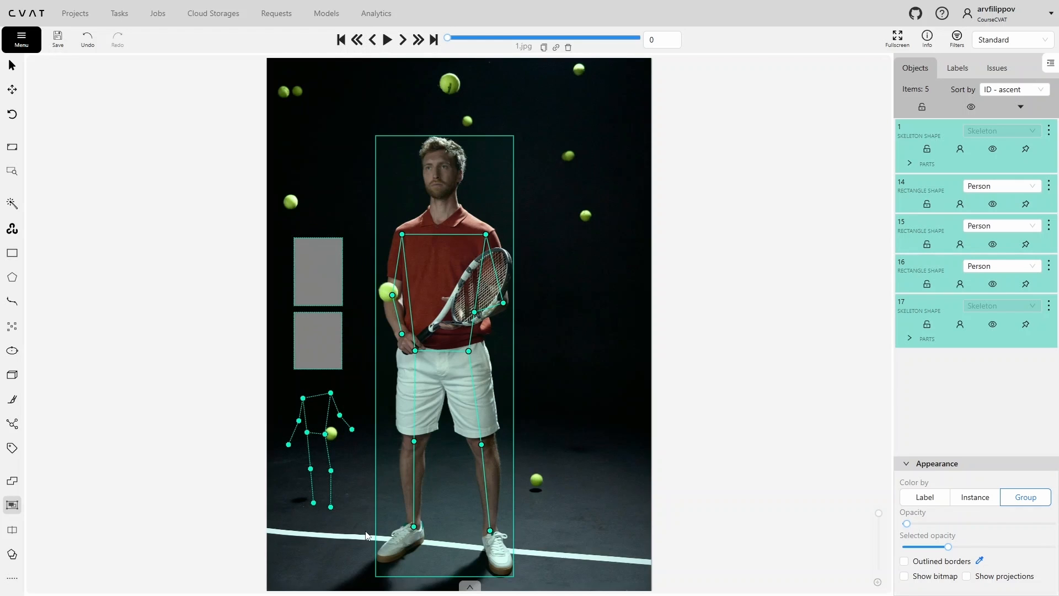
key("g")
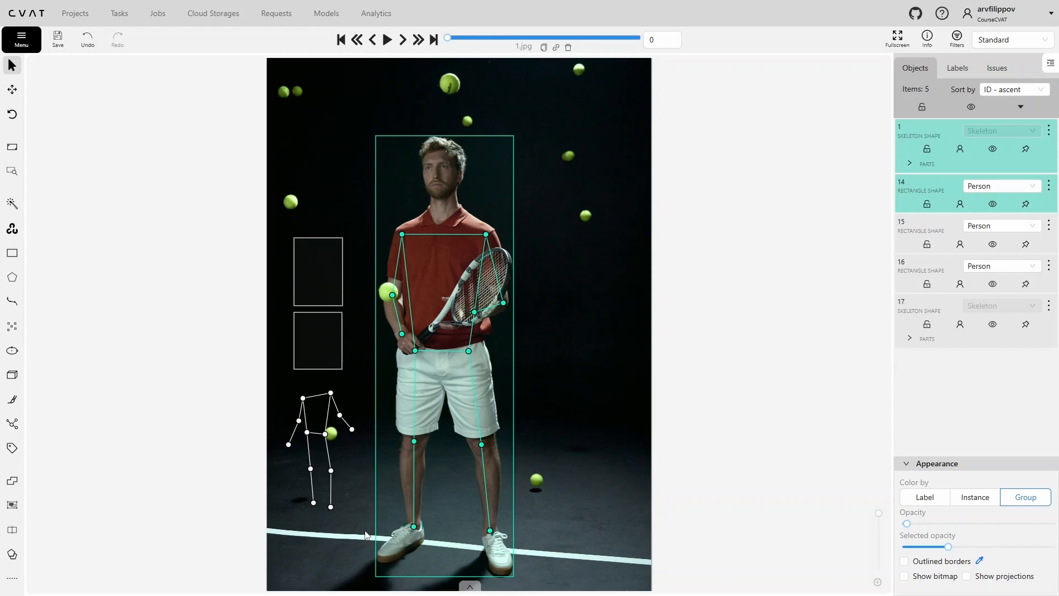
Step: Group the two small Person rectangles with the small skeleton and cycle that group's color to light green
key("g")
left_click_drag(275, 217, 361, 538)
key("g")
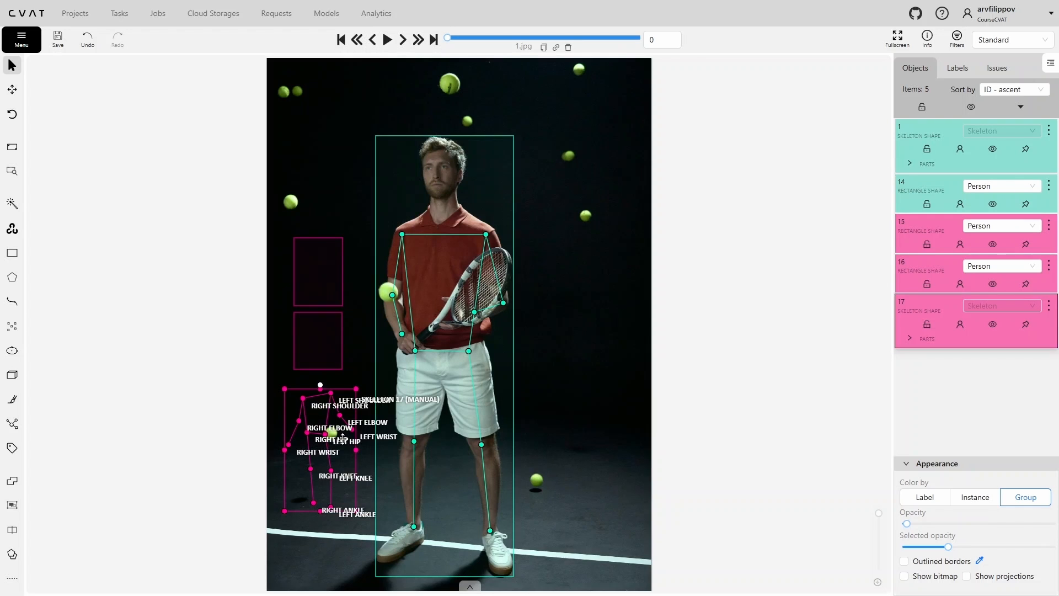
key("Return")
key("Return")
key("Return")
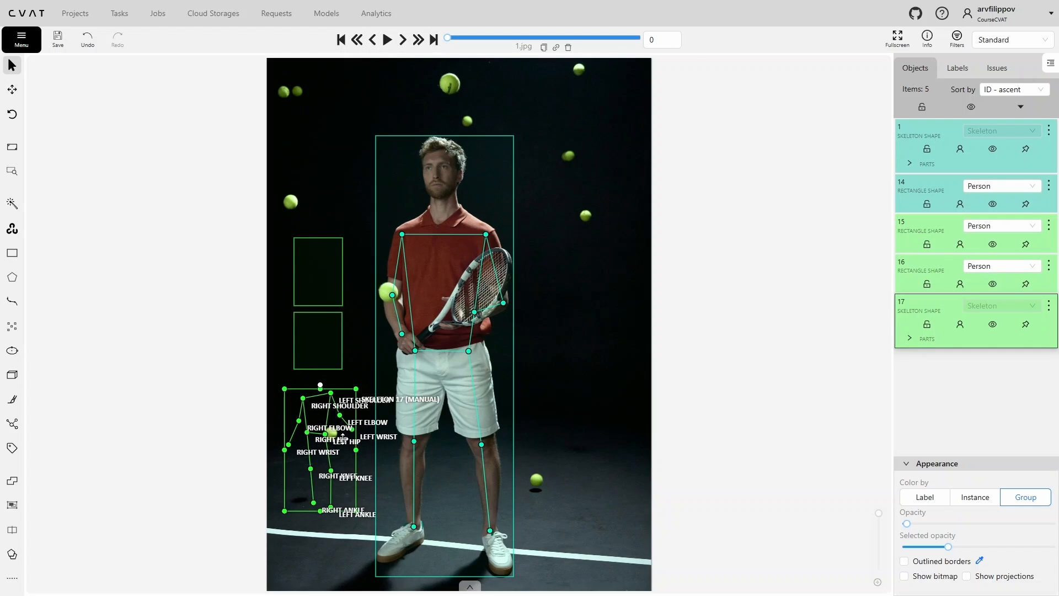
Step: Change the group color of the large Person rectangle around the player to red FA3253
right_click(497, 390)
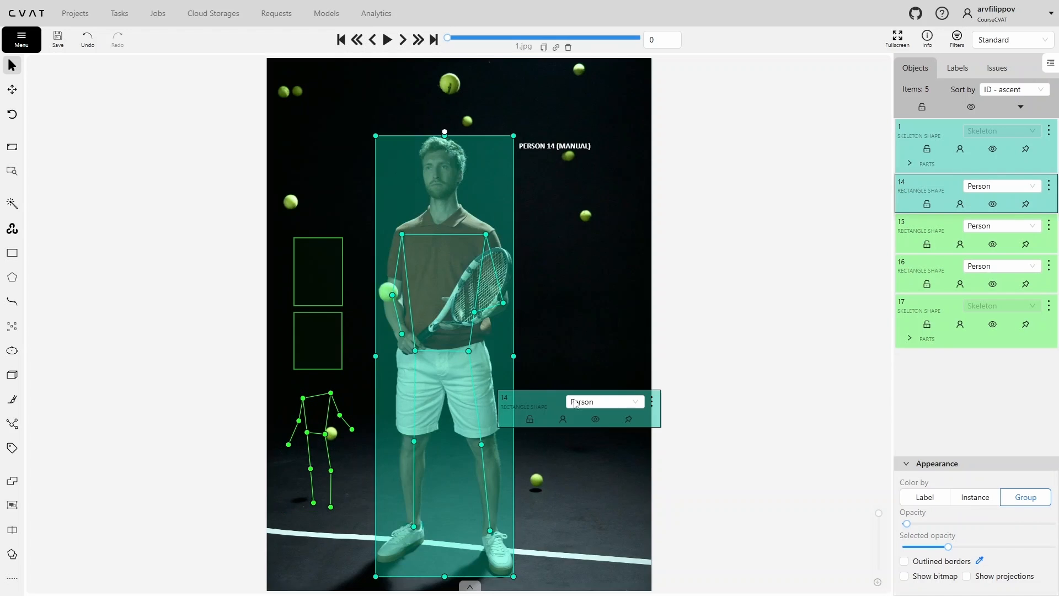
left_click(651, 406)
left_click(684, 510)
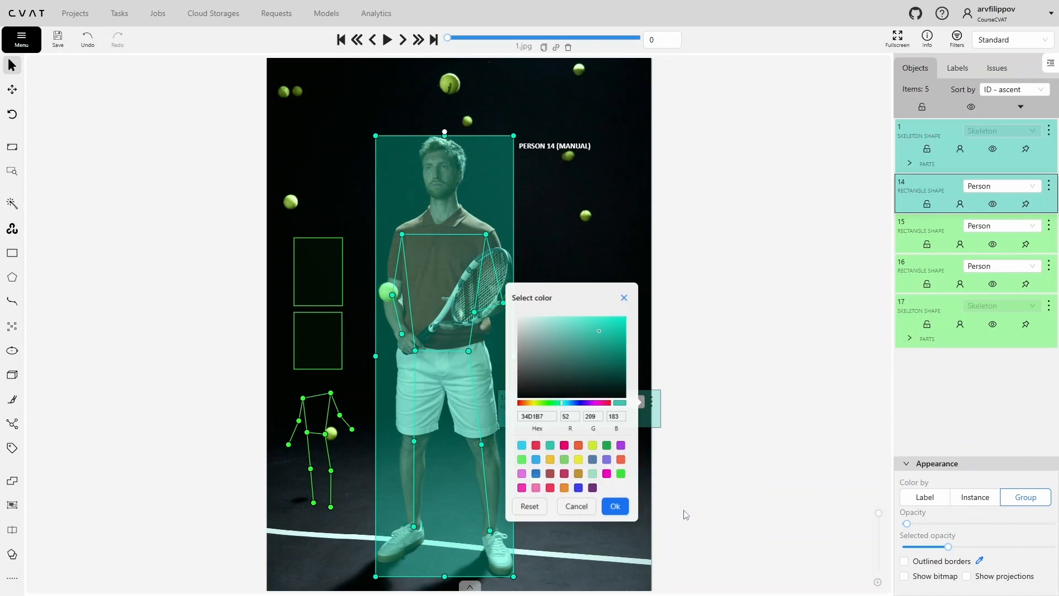
left_click(534, 446)
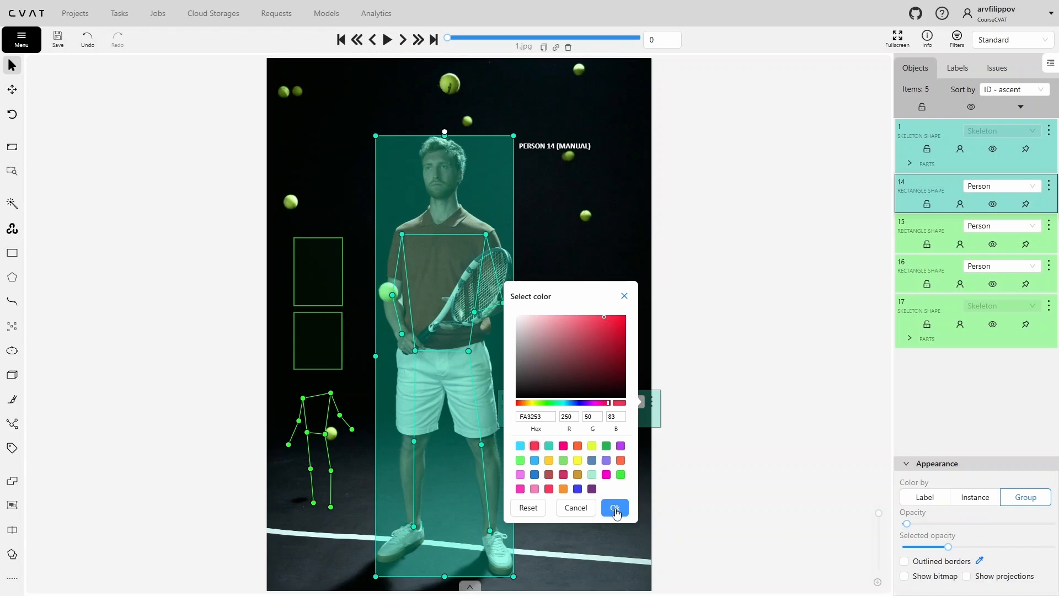
left_click(615, 507)
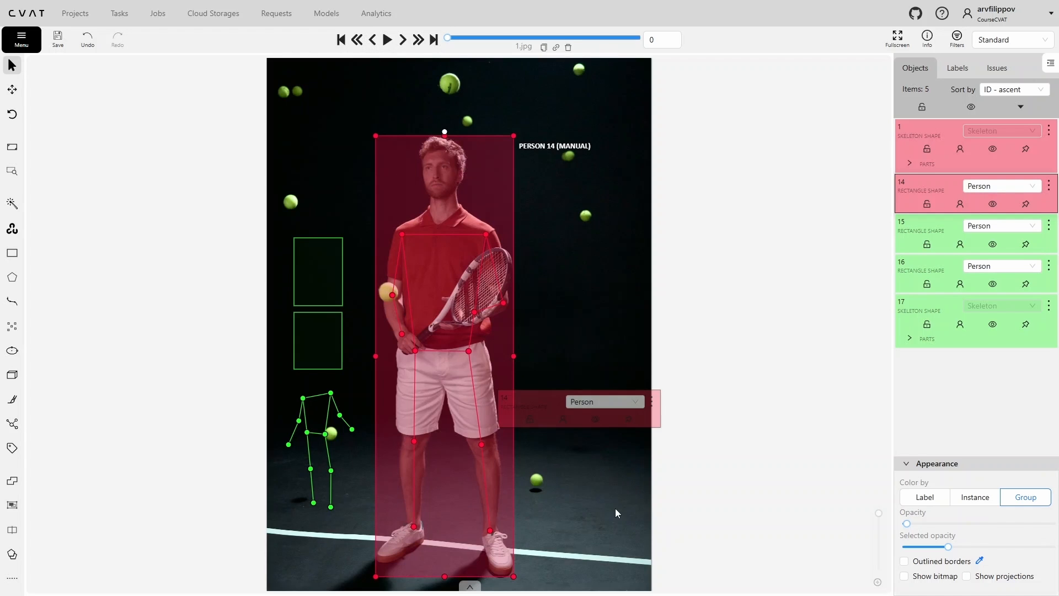